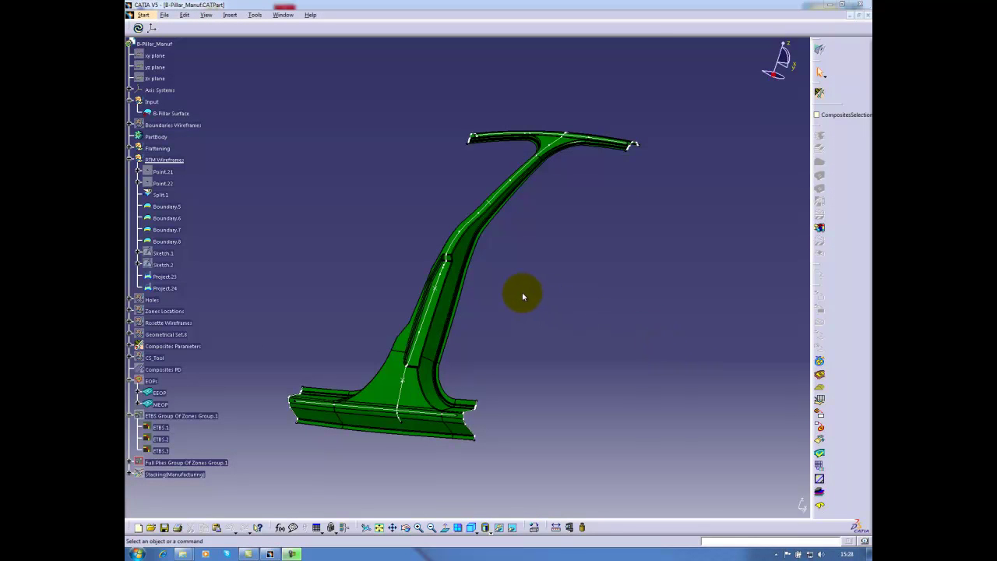
Show the Stacking(Manufacturing) ply outlines, fit the view, then hide the outlines again
{"action": "middle_click_drag", "start_coordinate": [483, 285], "coordinate": [654, 262]}
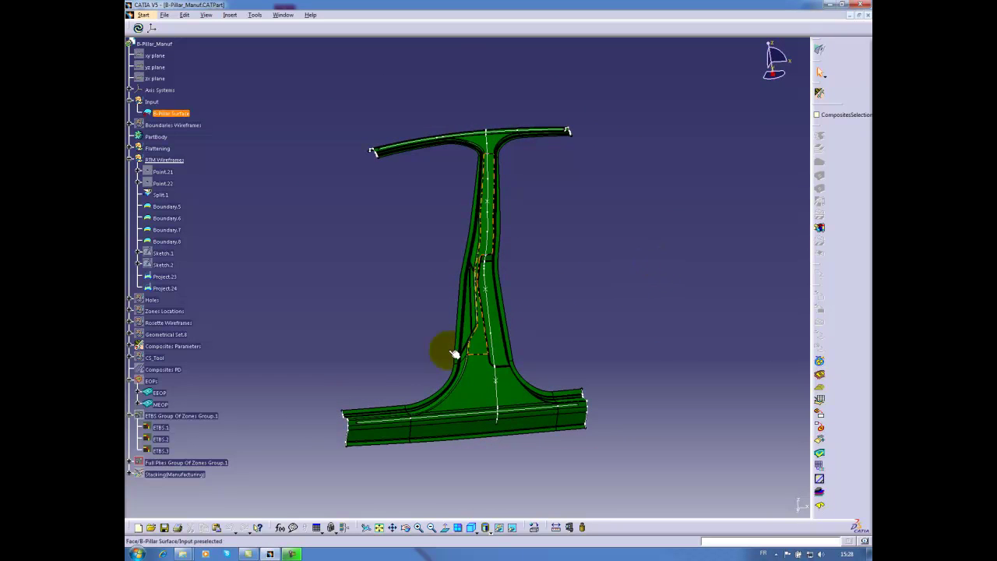
{"action": "right_click", "coordinate": [190, 474]}
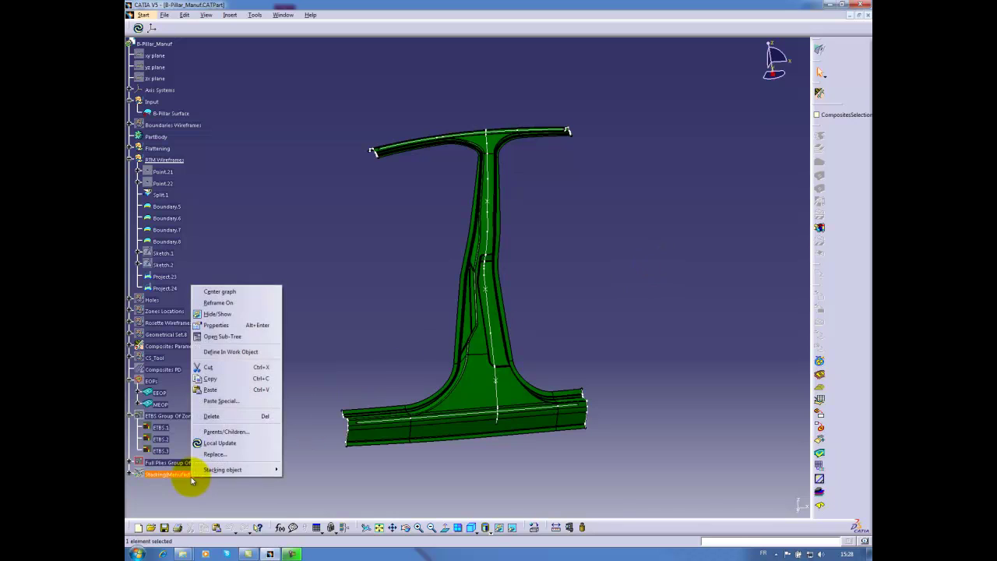
{"action": "left_click", "coordinate": [244, 316]}
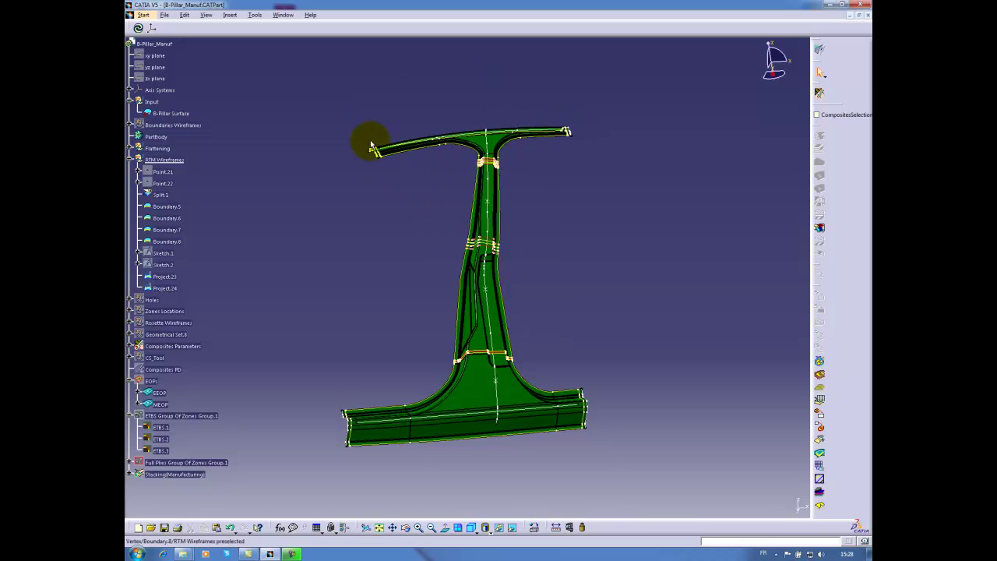
{"action": "left_click", "coordinate": [379, 528]}
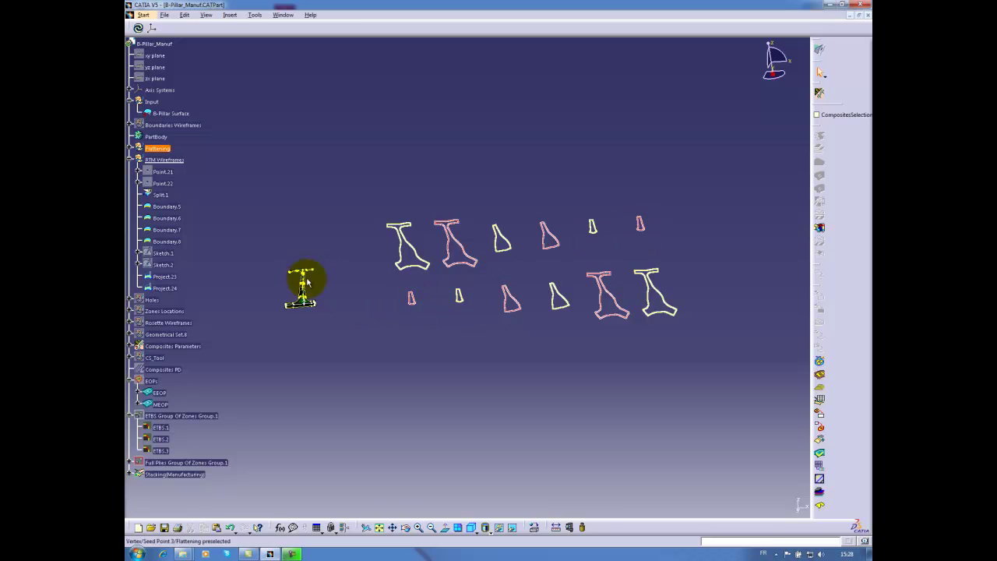
{"action": "right_click", "coordinate": [189, 473]}
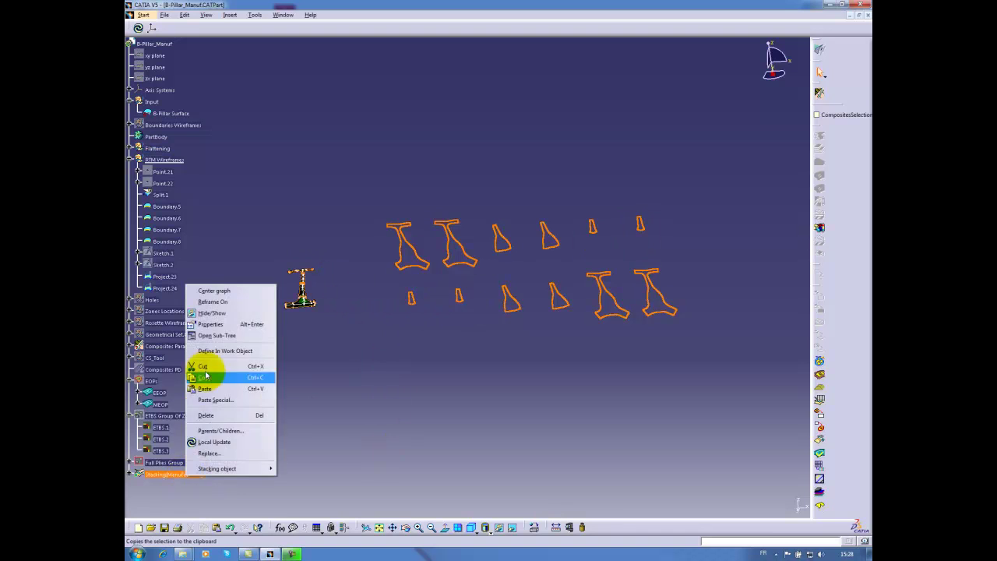
{"action": "left_click", "coordinate": [212, 312]}
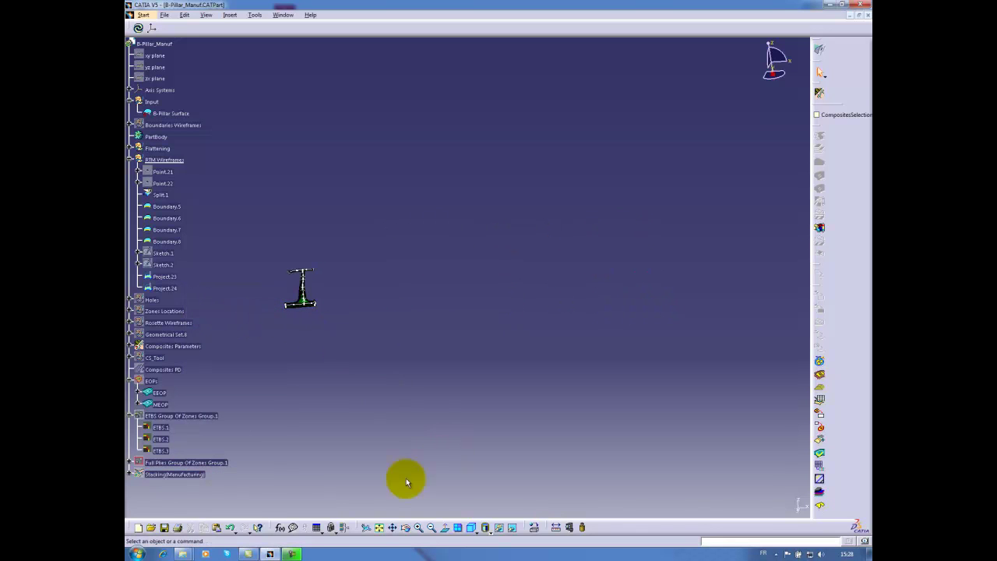
{"action": "left_click", "coordinate": [378, 528]}
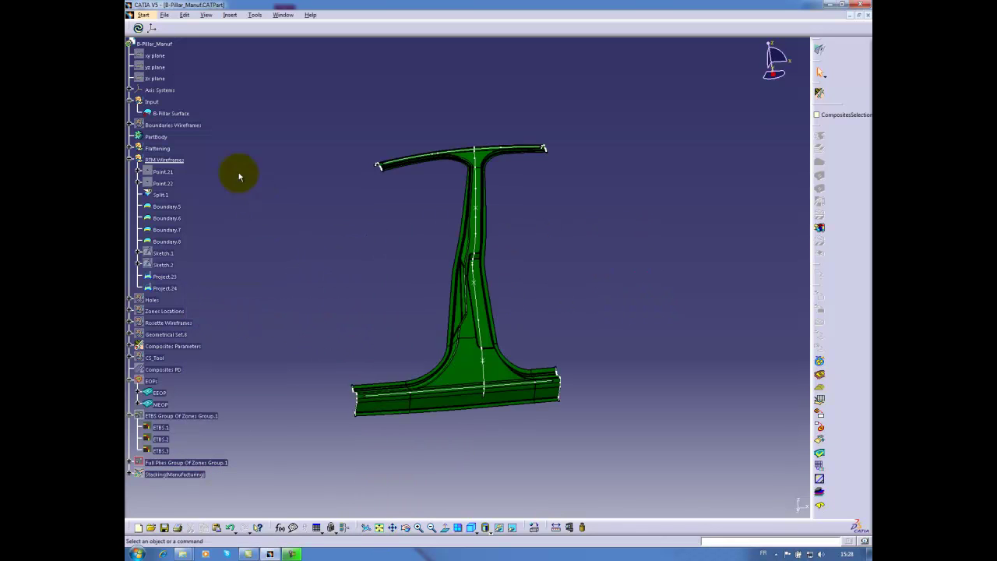
Switch to the Resin Transfer Molding workbench
{"action": "left_click", "coordinate": [143, 15]}
{"action": "mouse_move", "coordinate": [170, 60]}
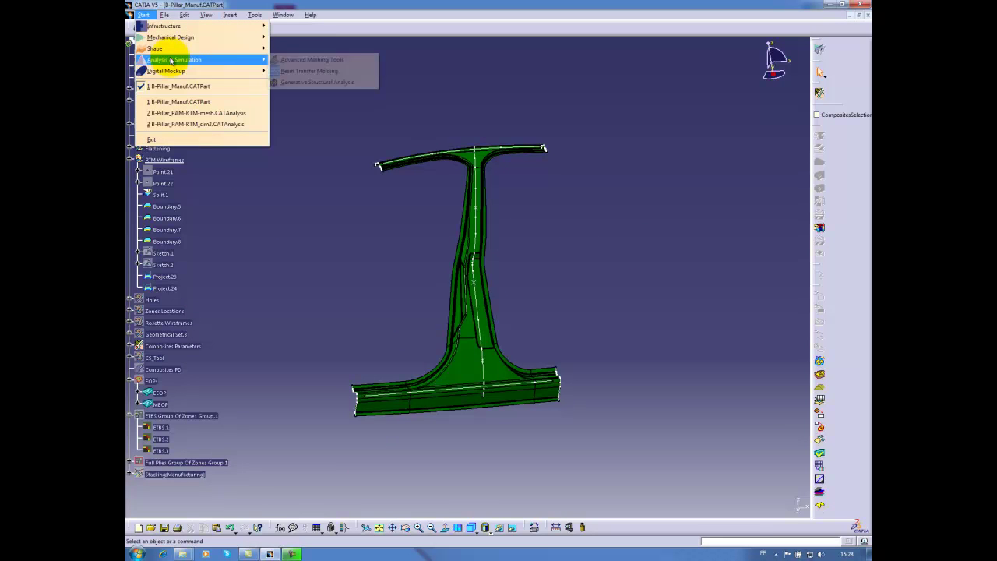
{"action": "left_click", "coordinate": [348, 72]}
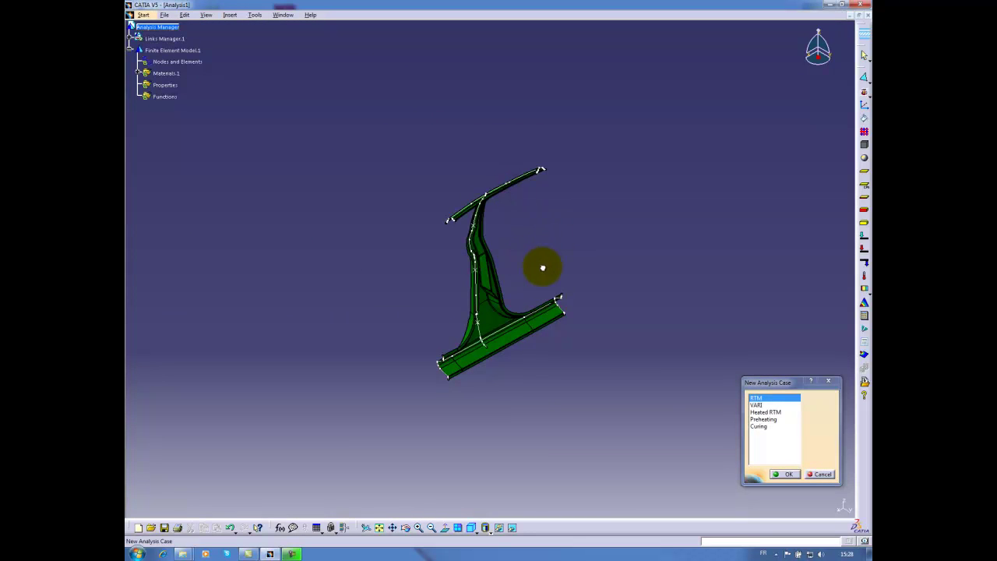
{"action": "middle_click_drag", "start_coordinate": [587, 300], "coordinate": [645, 111]}
Create an RTM analysis case after previewing the VARI, Heated RTM, Preheating and Curing types
{"action": "left_click", "coordinate": [783, 397]}
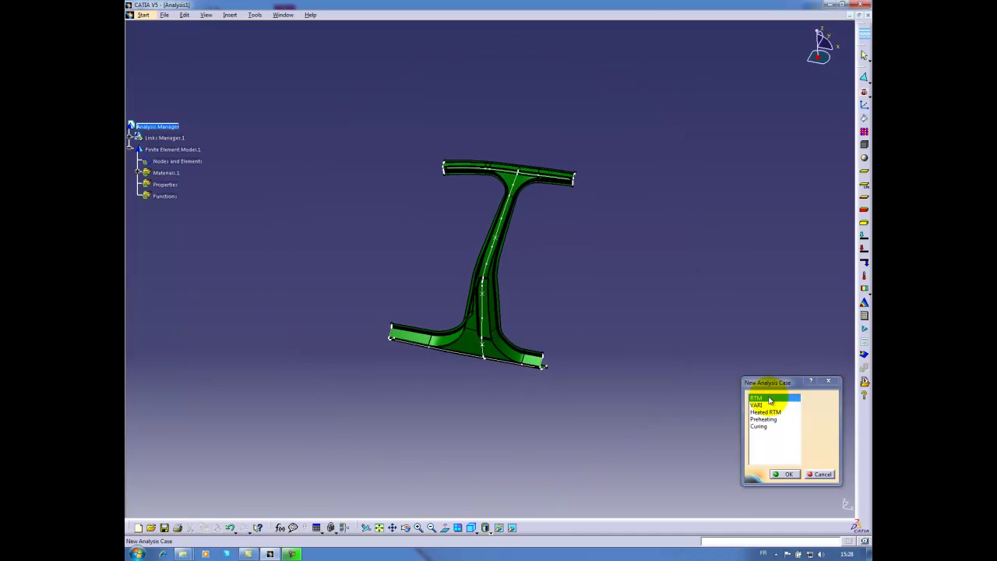
{"action": "double_click", "coordinate": [770, 399]}
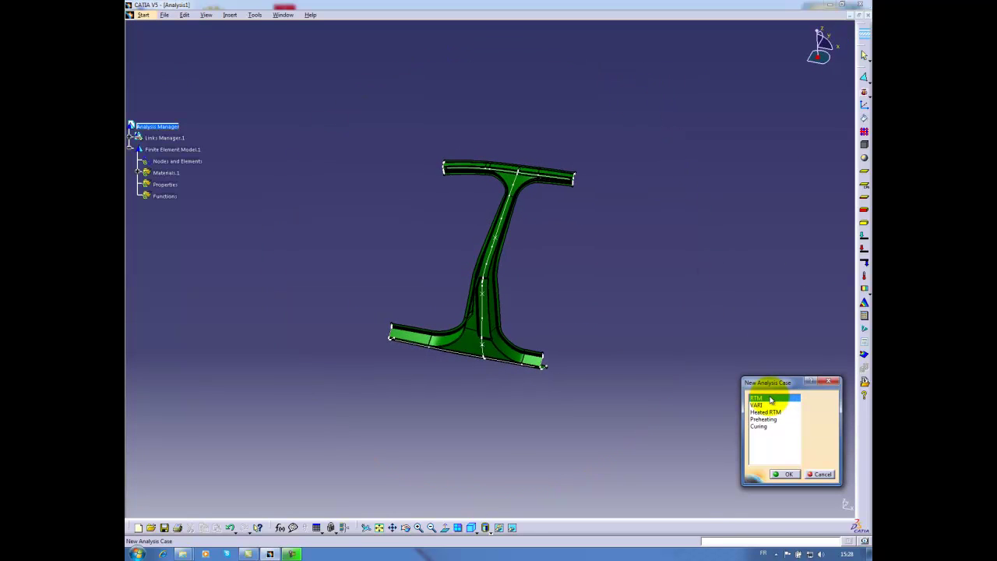
{"action": "left_click", "coordinate": [772, 405]}
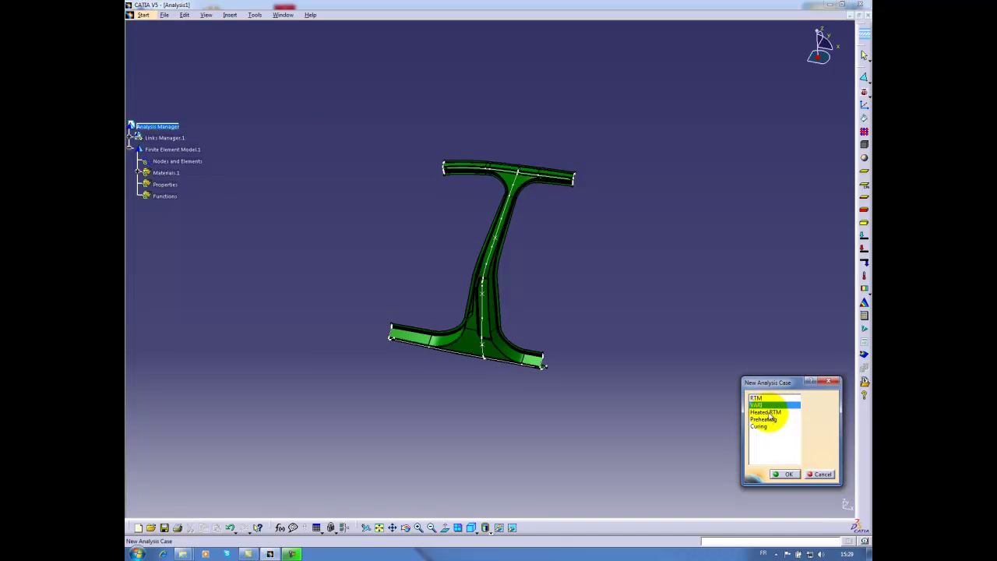
{"action": "left_click", "coordinate": [769, 412]}
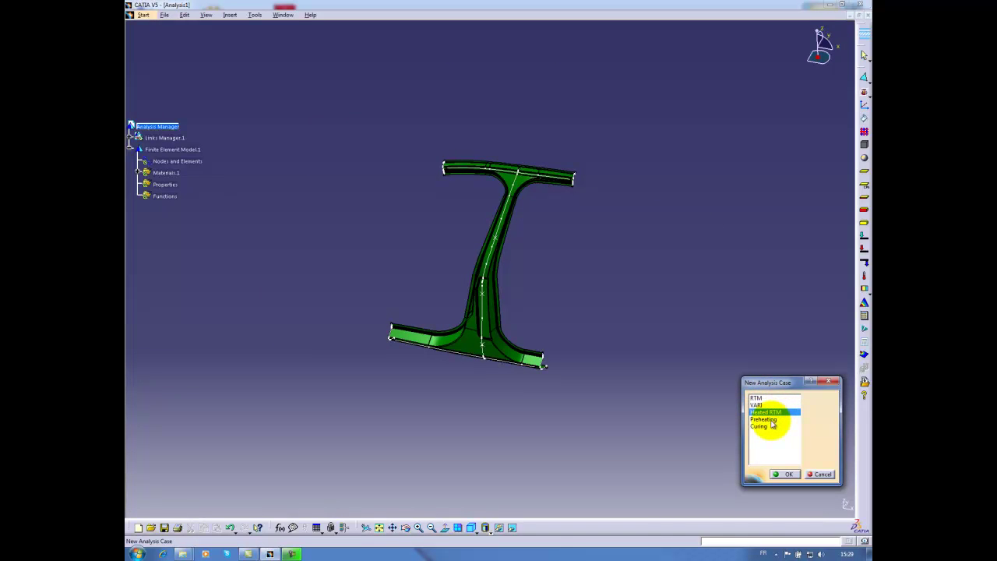
{"action": "left_click", "coordinate": [771, 421]}
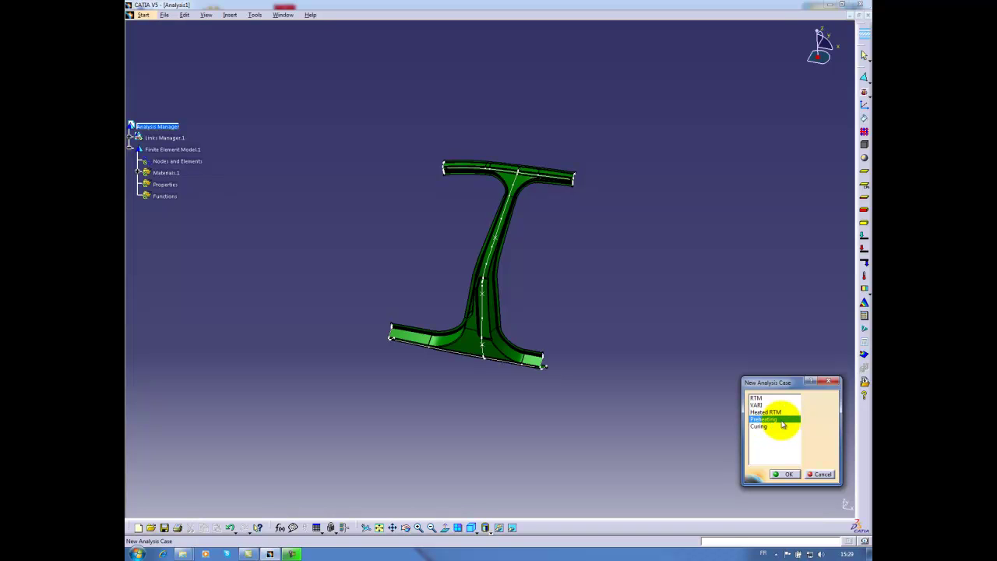
{"action": "left_click", "coordinate": [776, 427]}
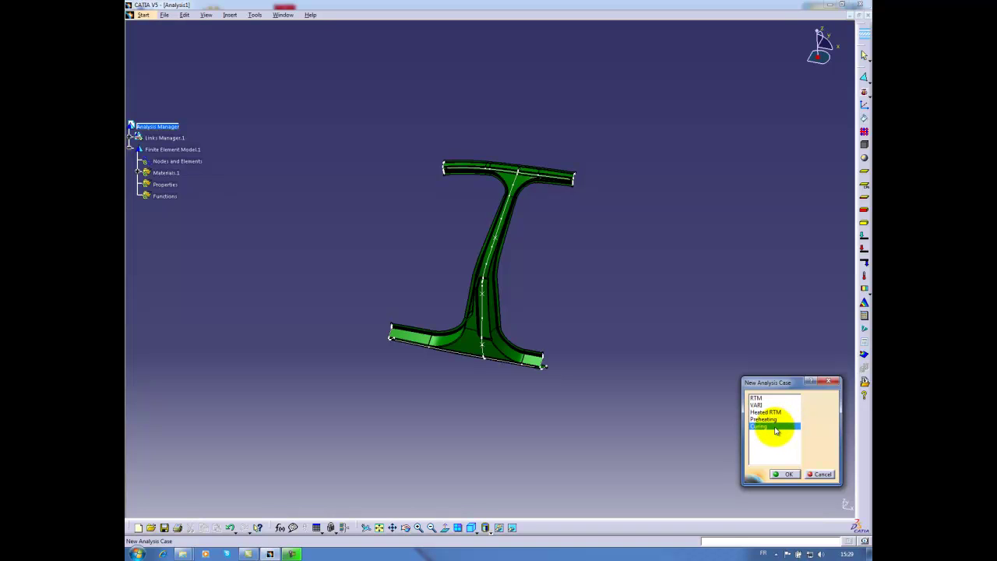
{"action": "left_click", "coordinate": [755, 398]}
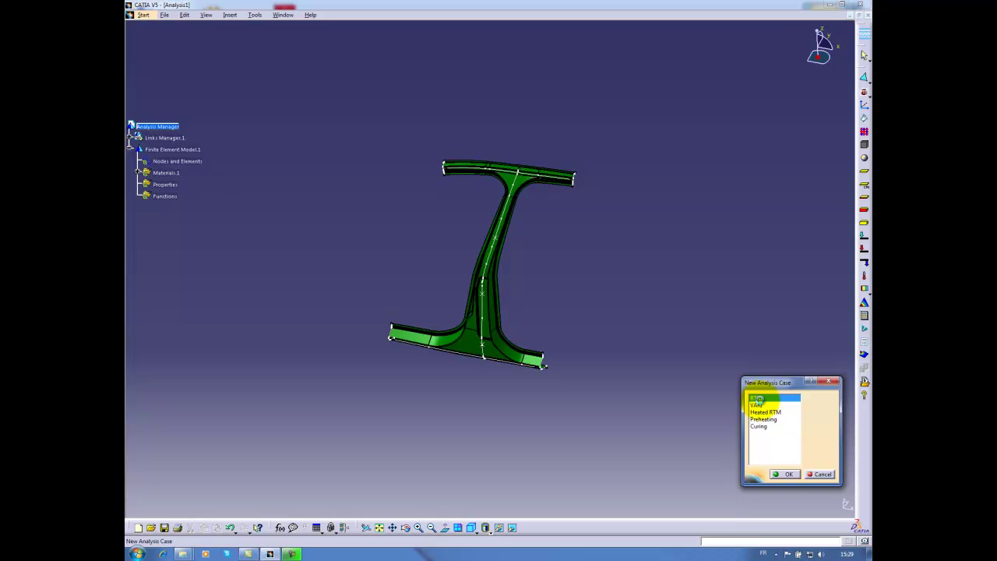
{"action": "left_click", "coordinate": [783, 473]}
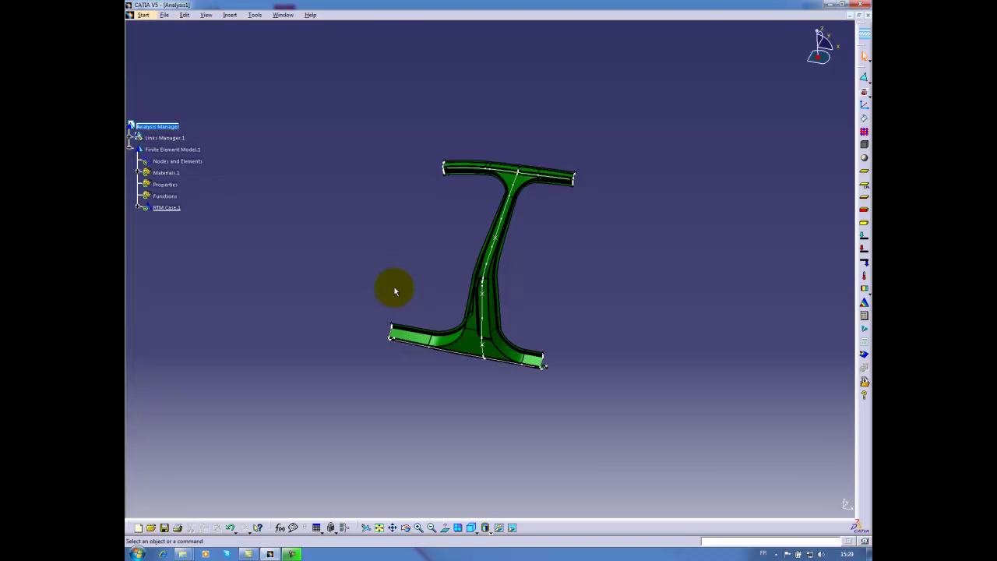
Switch to the Advanced Meshing Tools workbench
{"action": "left_click", "coordinate": [144, 16]}
{"action": "mouse_move", "coordinate": [174, 60]}
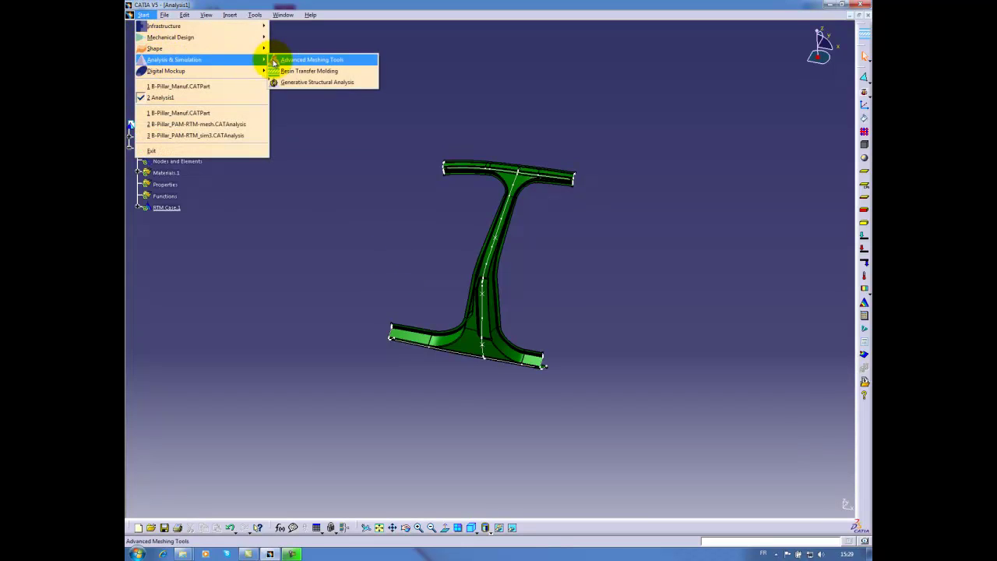
{"action": "left_click", "coordinate": [347, 60]}
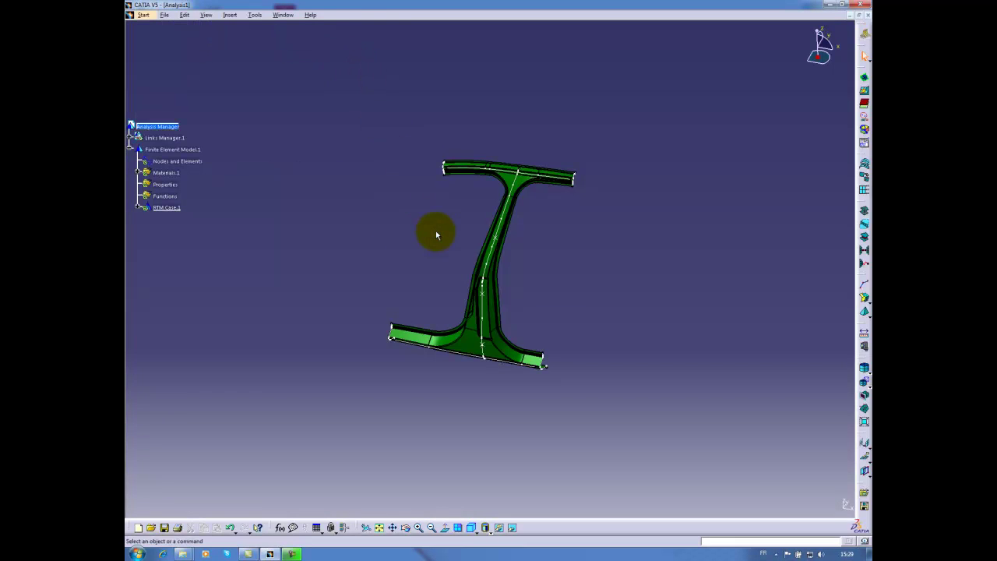
Run the Advanced Surface Mesher on B-Pillar Surface with an 8mm global mesh size
{"action": "left_click", "coordinate": [864, 303]}
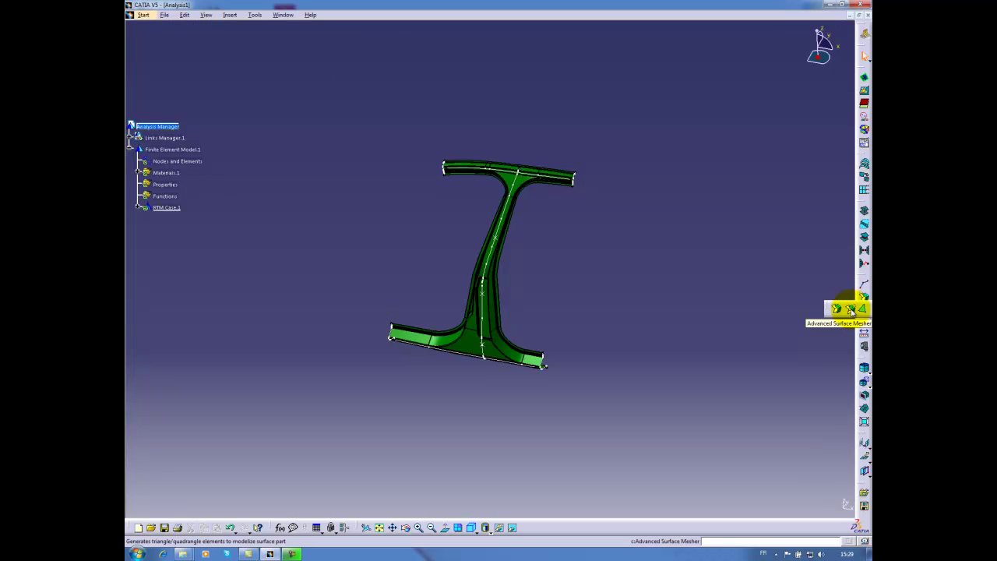
{"action": "left_click", "coordinate": [851, 309]}
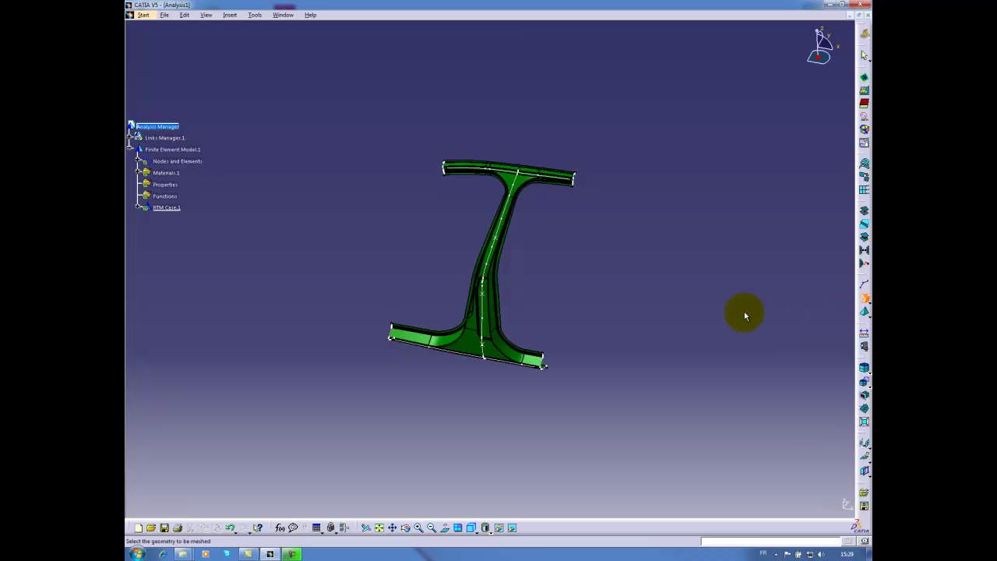
{"action": "left_click", "coordinate": [130, 138]}
{"action": "left_click", "coordinate": [137, 149]}
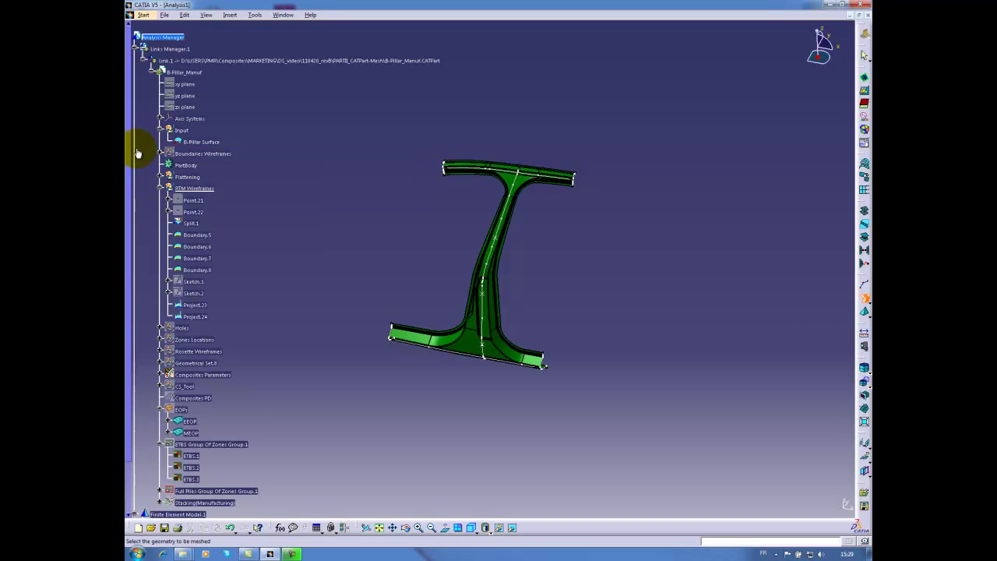
{"action": "left_click", "coordinate": [193, 142]}
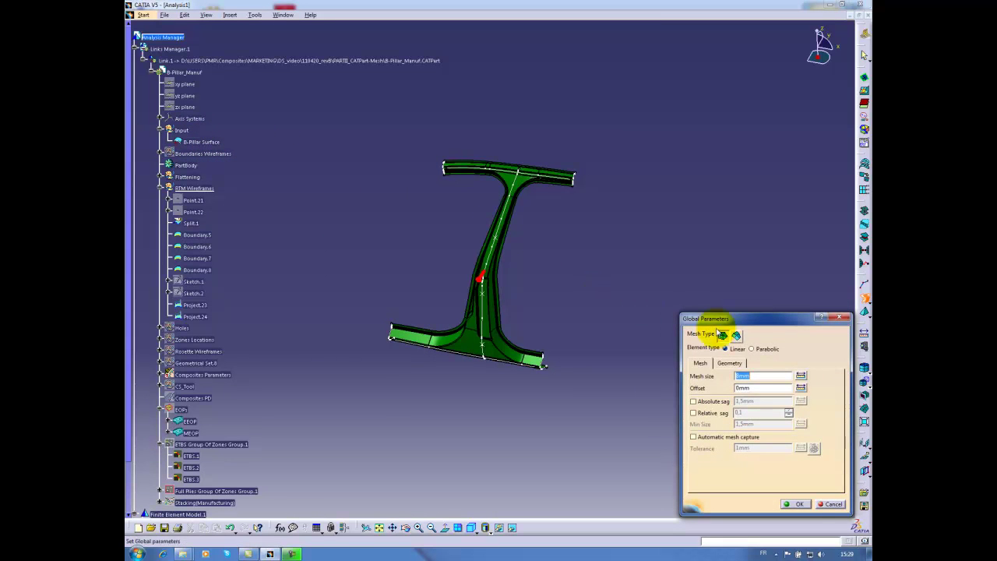
{"action": "double_click", "coordinate": [756, 376]}
{"action": "type", "text": "8mm"}
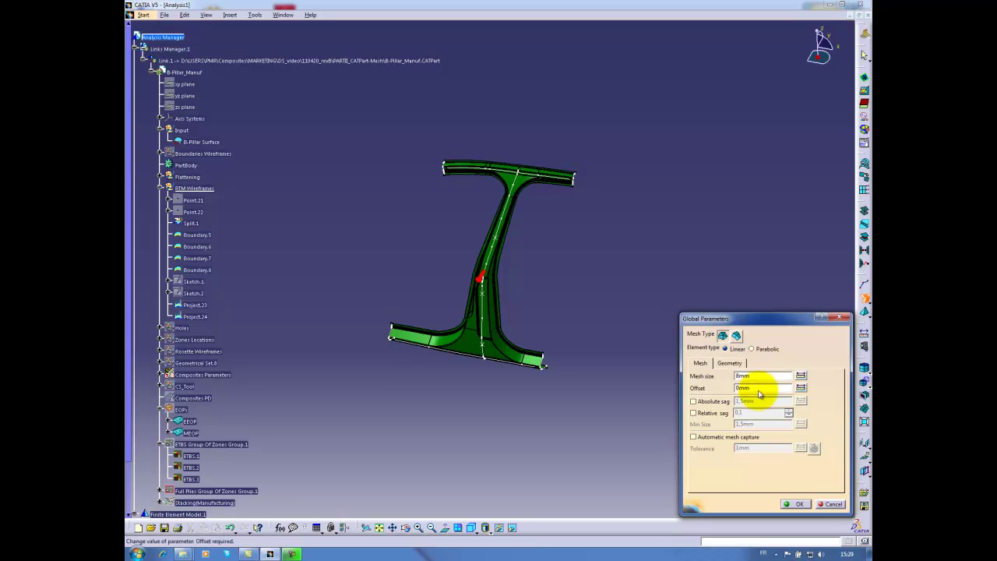
{"action": "left_click", "coordinate": [794, 504]}
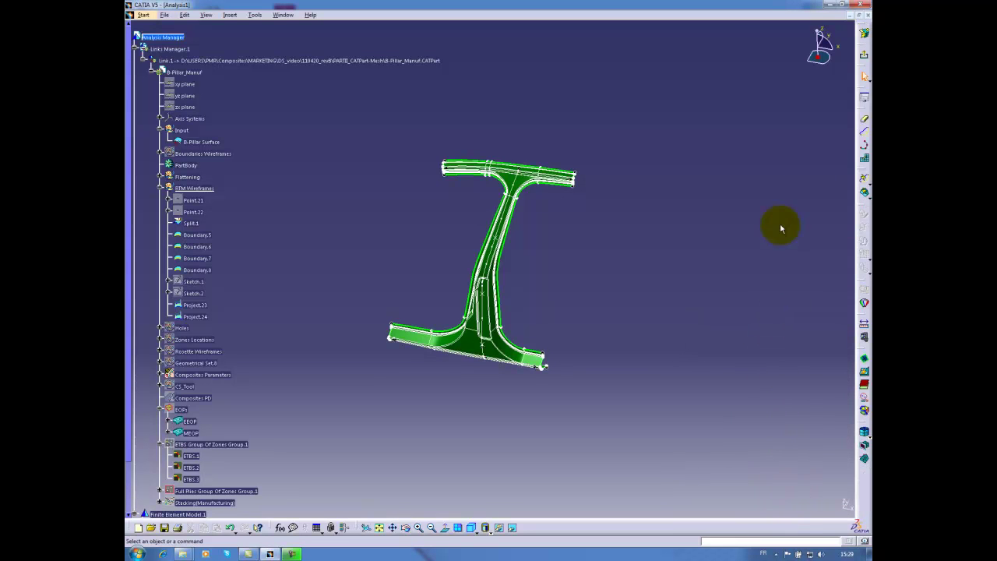
Add Project.23 and Project.24 as constrained curves for the B-pillar mesh
{"action": "left_click", "coordinate": [864, 133]}
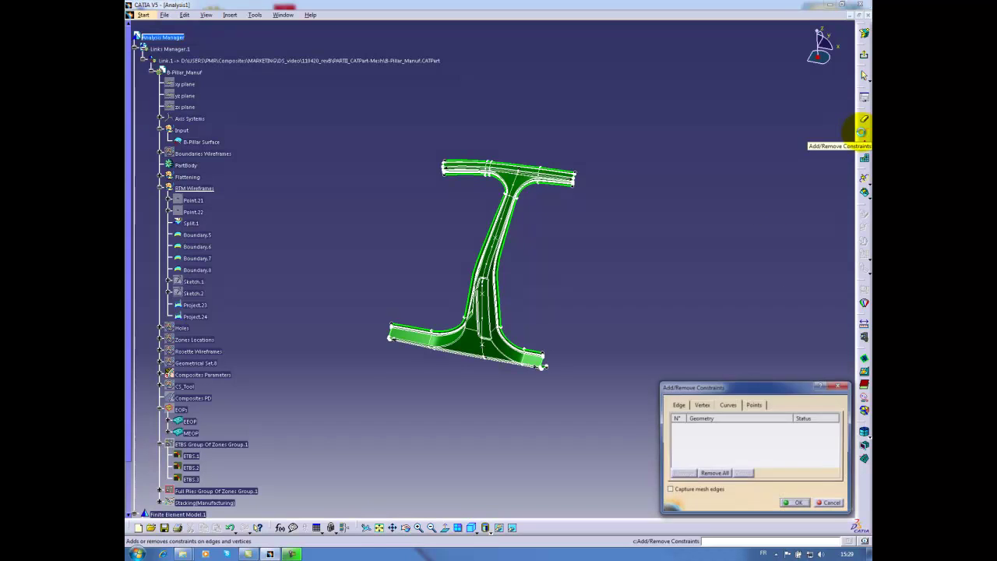
{"action": "left_click", "coordinate": [728, 406]}
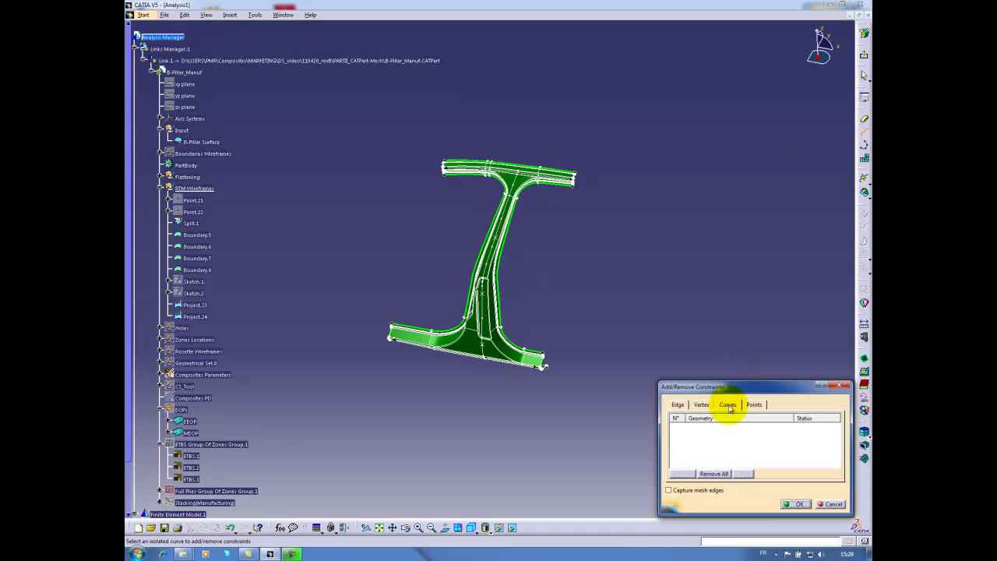
{"action": "left_click", "coordinate": [196, 306]}
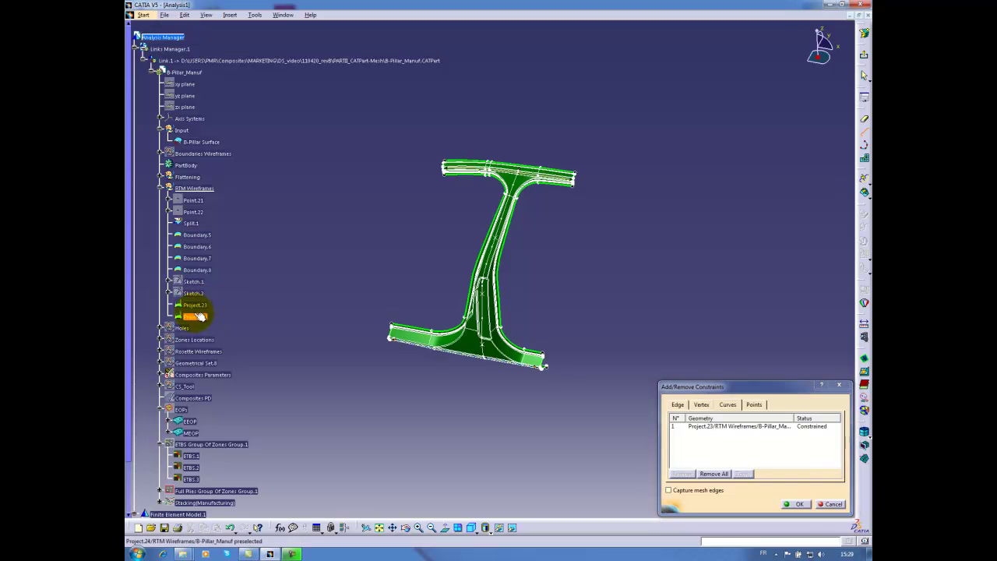
{"action": "left_click", "coordinate": [197, 317]}
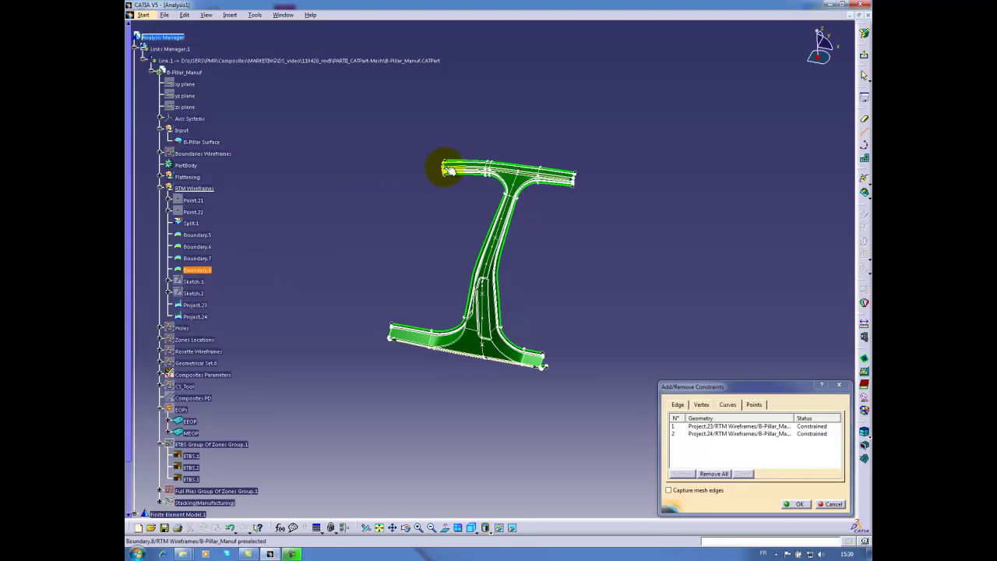
{"action": "middle_click_drag", "start_coordinate": [570, 289], "coordinate": [590, 111]}
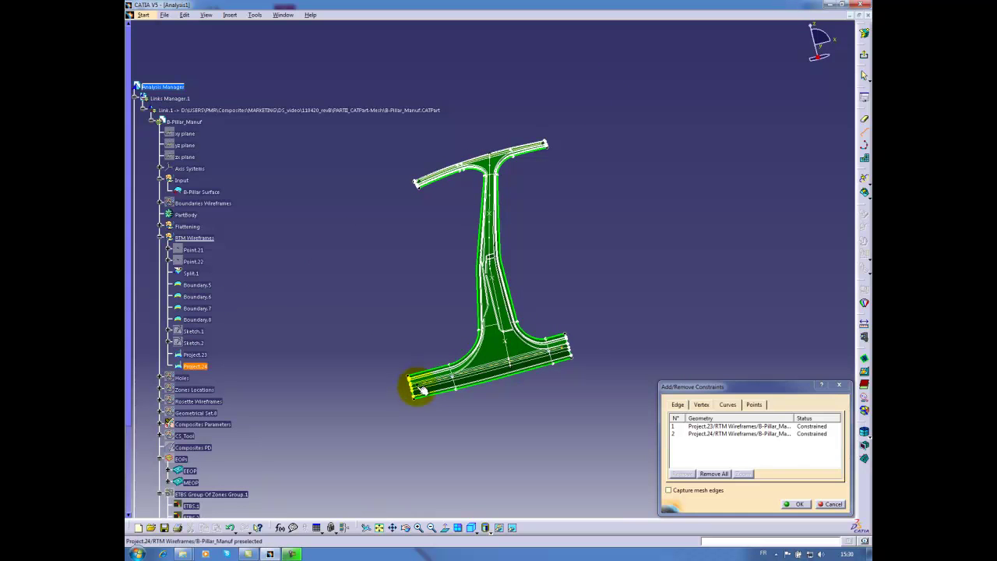
{"action": "left_click", "coordinate": [795, 504]}
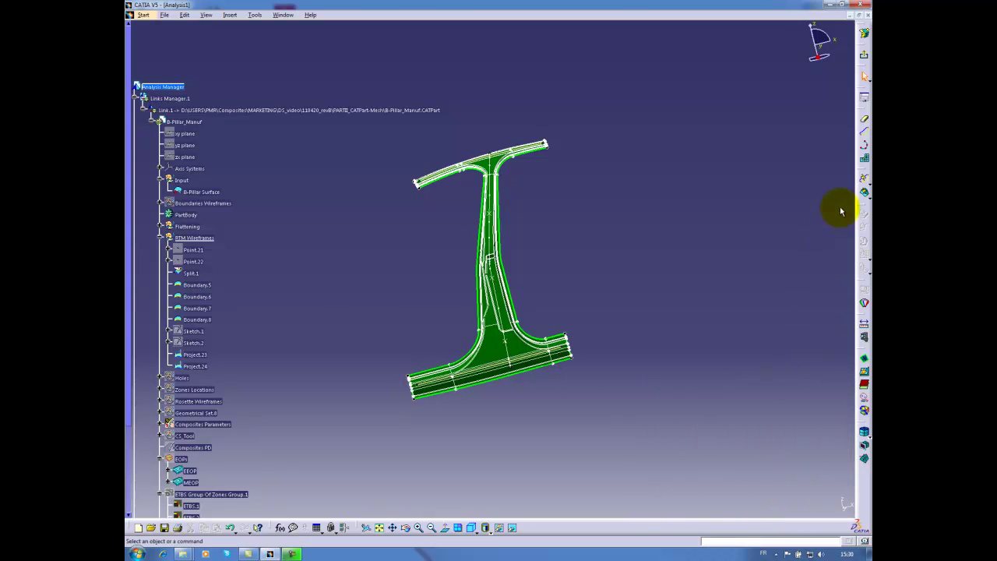
Mesh the whole part, accept the 23365-element result, and exit the meshing workbench
{"action": "left_click", "coordinate": [868, 192]}
{"action": "left_click", "coordinate": [849, 198]}
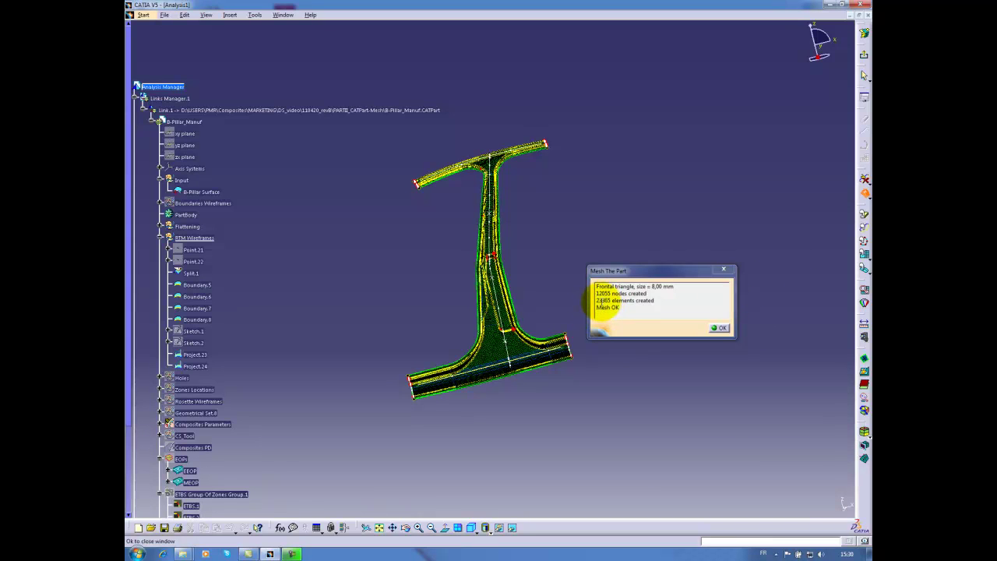
{"action": "left_click", "coordinate": [721, 329]}
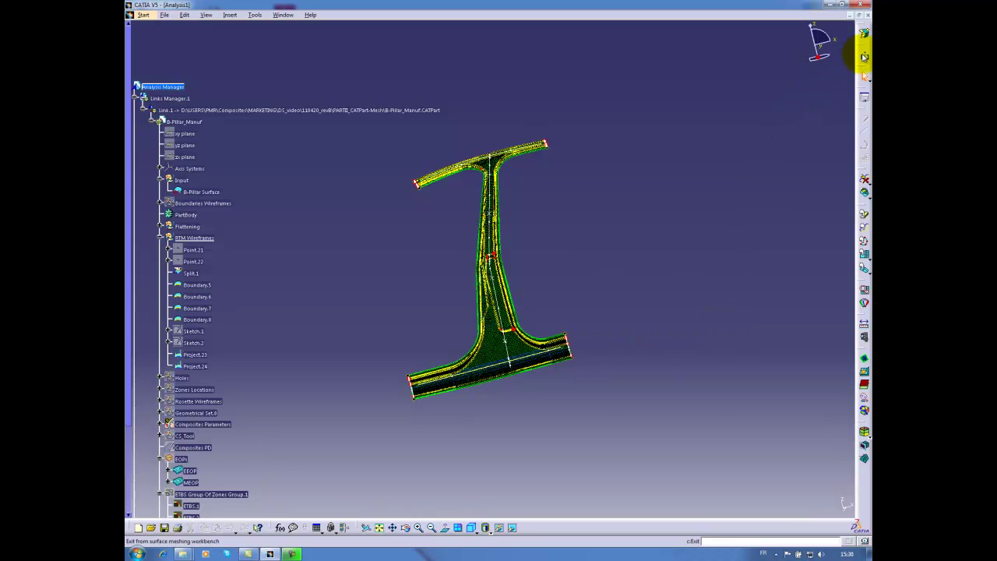
{"action": "left_click", "coordinate": [864, 58]}
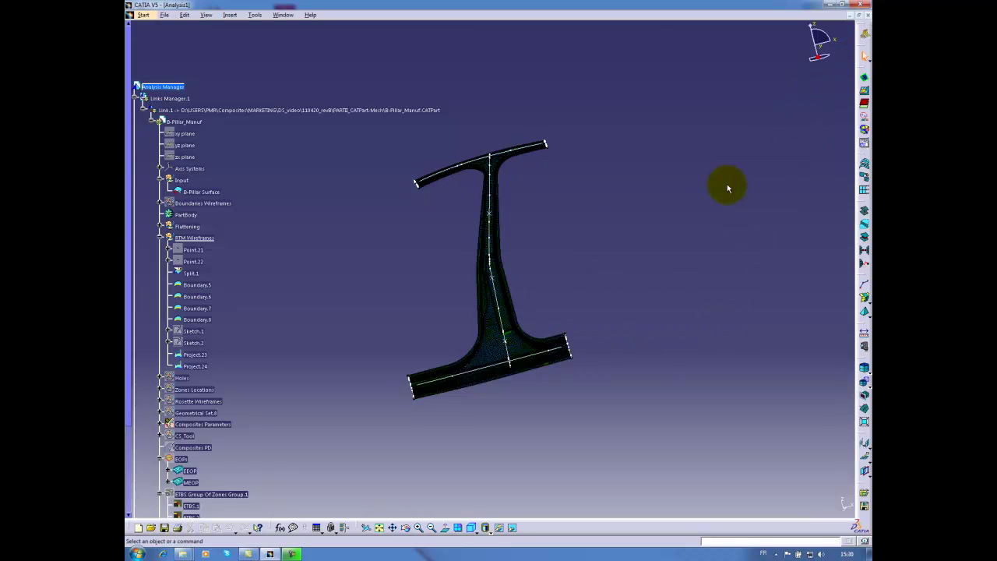
{"action": "left_click", "coordinate": [153, 110]}
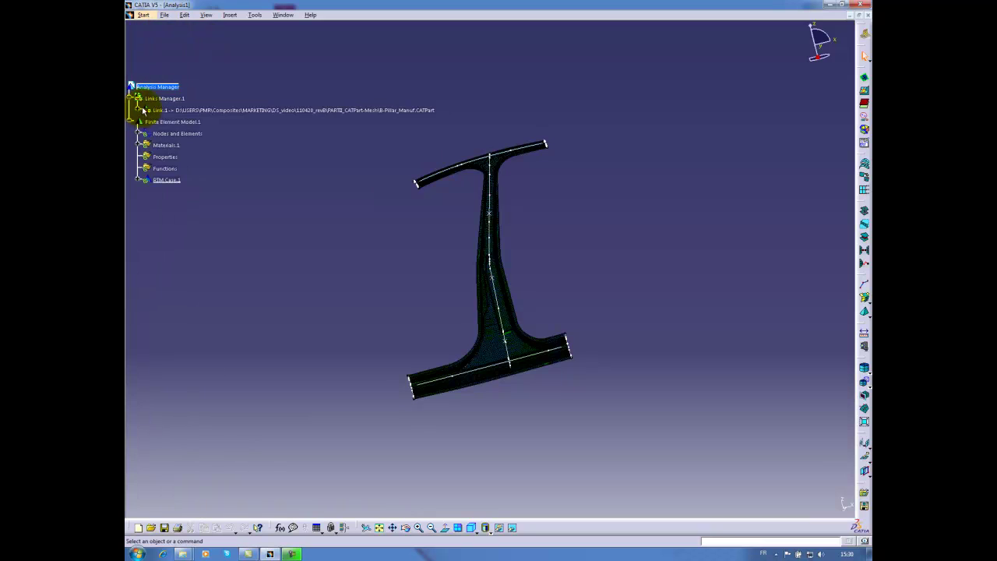
Switch to the Resin Transfer Molding workbench
{"action": "left_click", "coordinate": [144, 15]}
{"action": "mouse_move", "coordinate": [159, 61]}
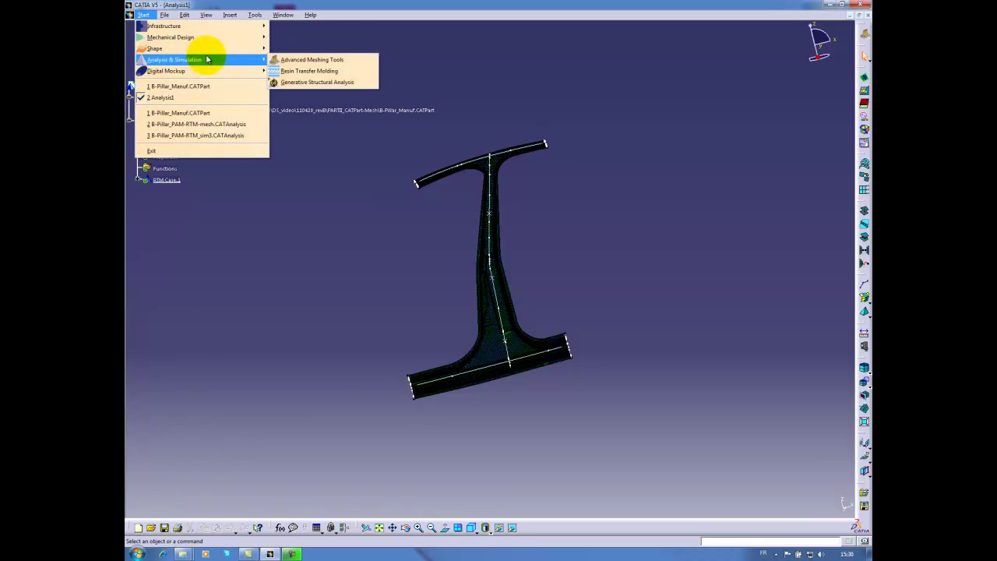
{"action": "left_click", "coordinate": [310, 71]}
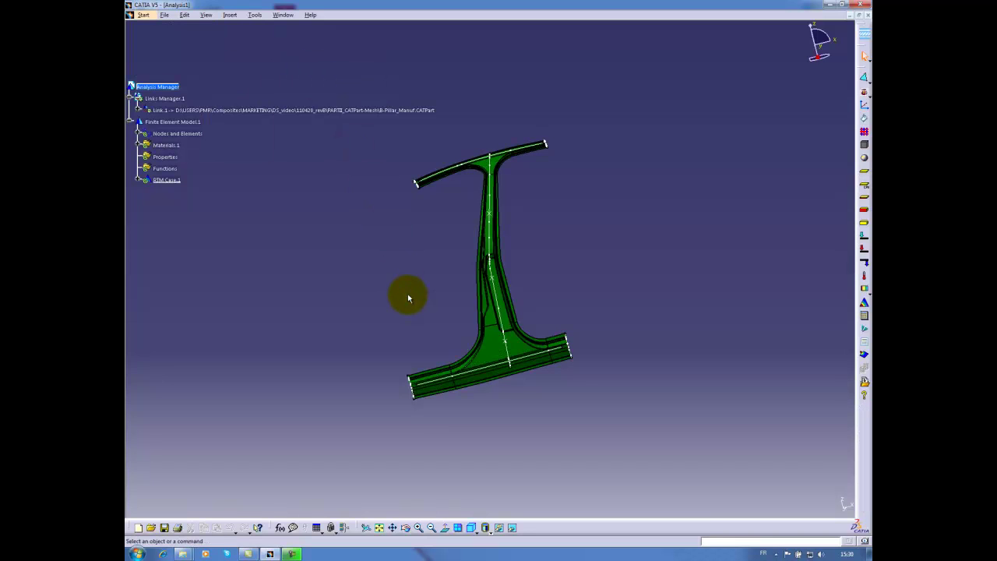
Open Resin.1 and confirm its 1000kg_m3 density and 0.1Nsec_m2 viscosity
{"action": "left_click", "coordinate": [138, 145]}
{"action": "double_click", "coordinate": [171, 158]}
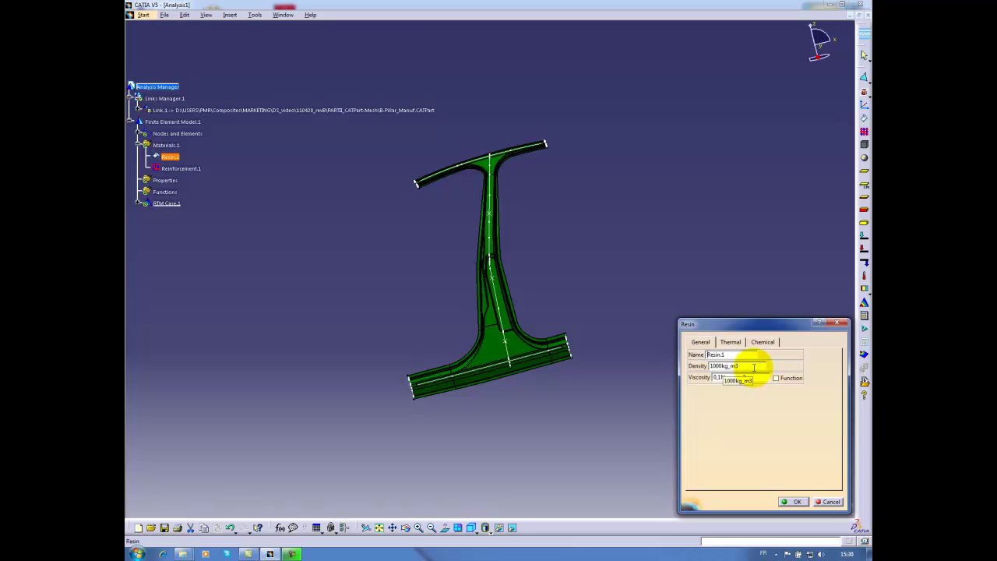
{"action": "left_click", "coordinate": [753, 366]}
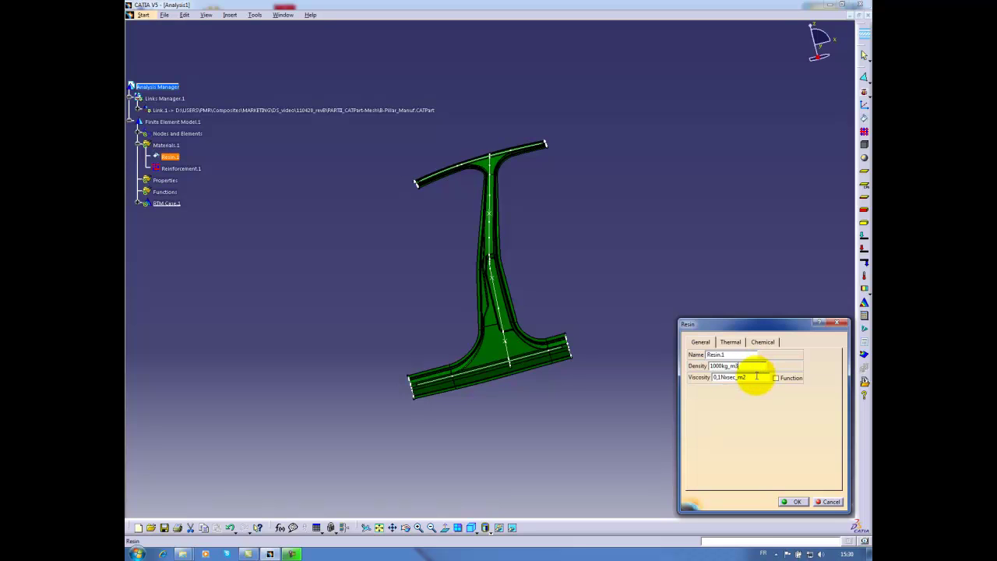
{"action": "left_click", "coordinate": [794, 501]}
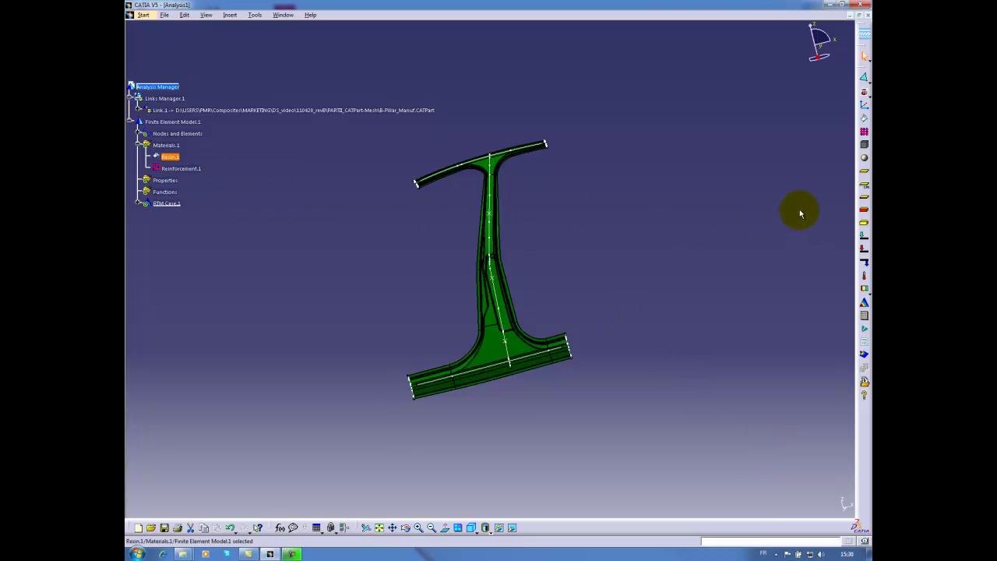
Create a CPD 2D property on B-Pillar Surface with 10mm depth and B_Pillar-RTM_Catalog-Material.CATMaterial
{"action": "left_click", "coordinate": [862, 189]}
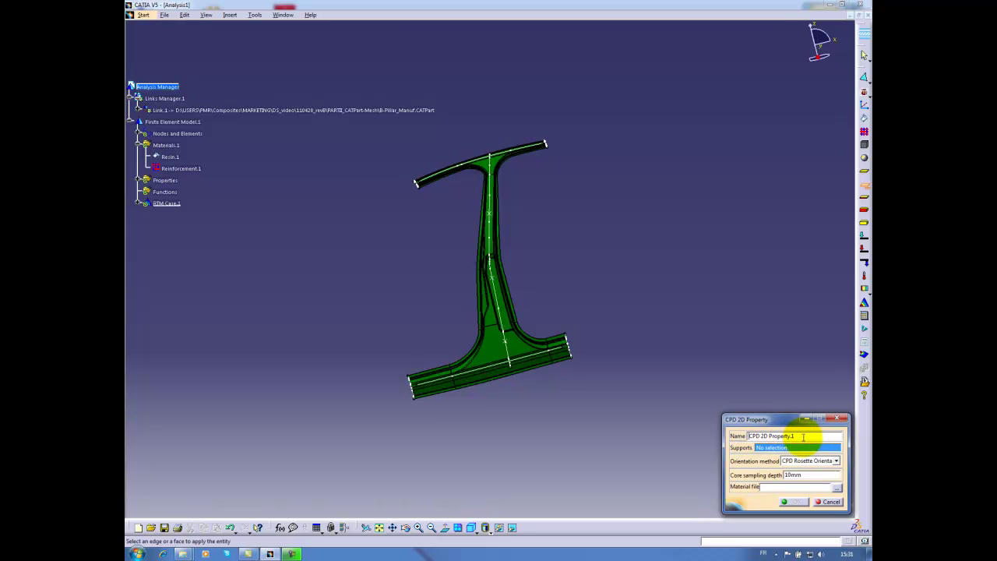
{"action": "left_click", "coordinate": [139, 110]}
{"action": "left_click", "coordinate": [204, 141]}
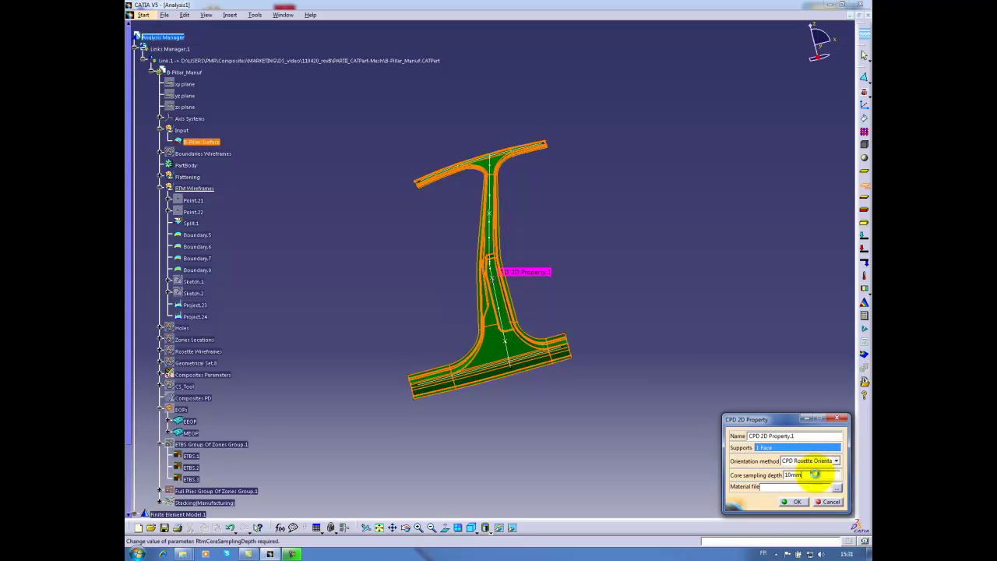
{"action": "left_click", "coordinate": [790, 474]}
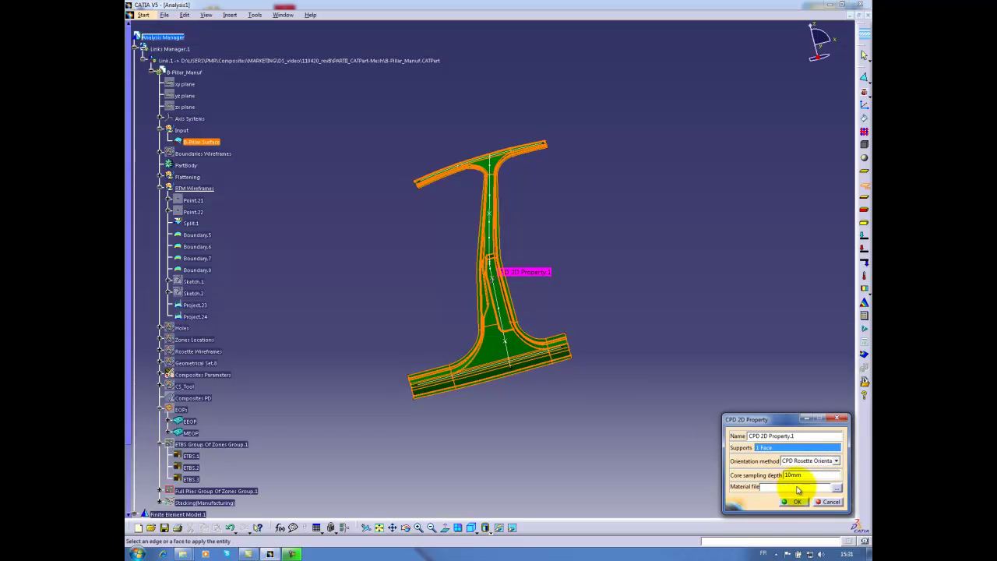
{"action": "left_click", "coordinate": [836, 487]}
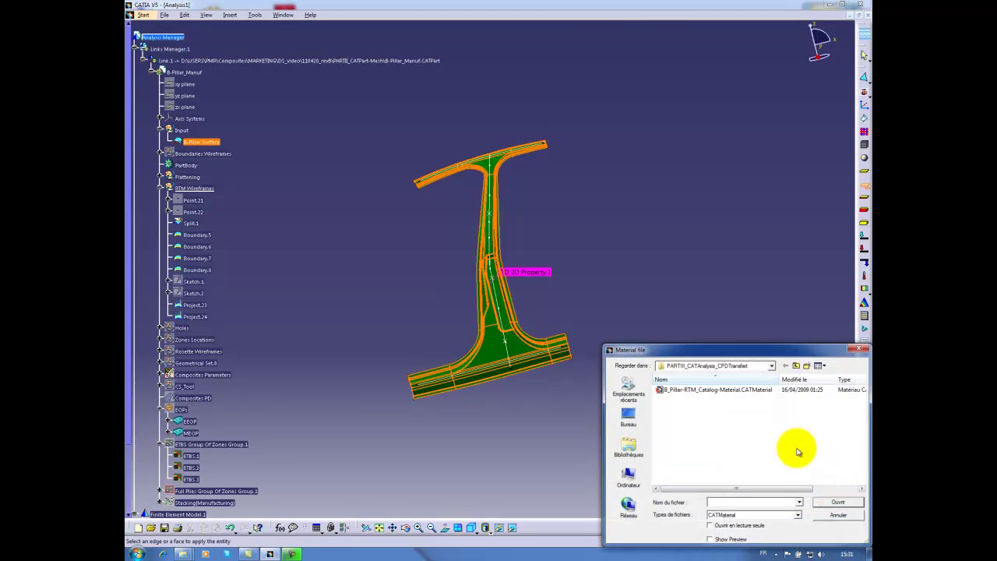
{"action": "left_click", "coordinate": [728, 390]}
{"action": "left_click", "coordinate": [827, 500]}
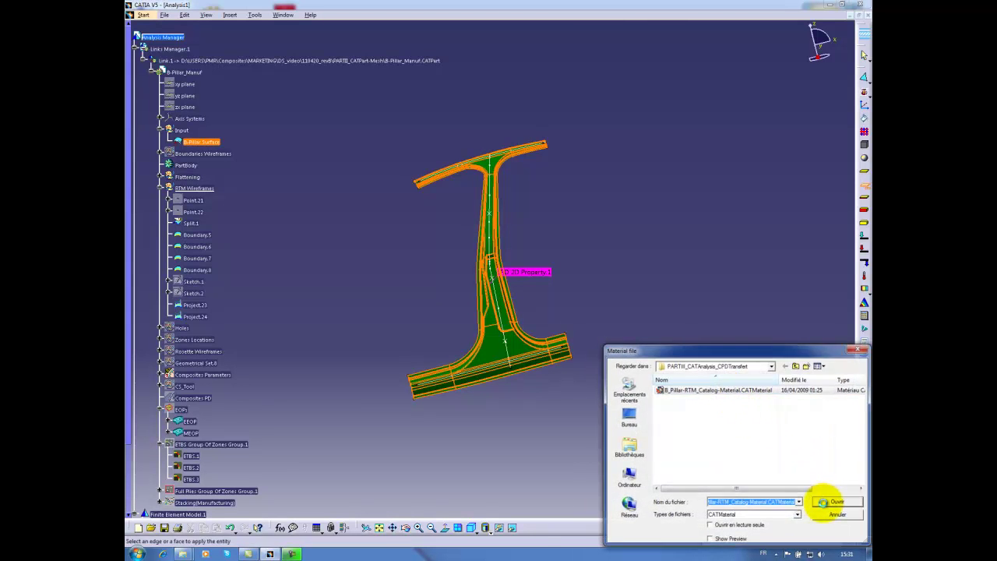
{"action": "left_click", "coordinate": [796, 502]}
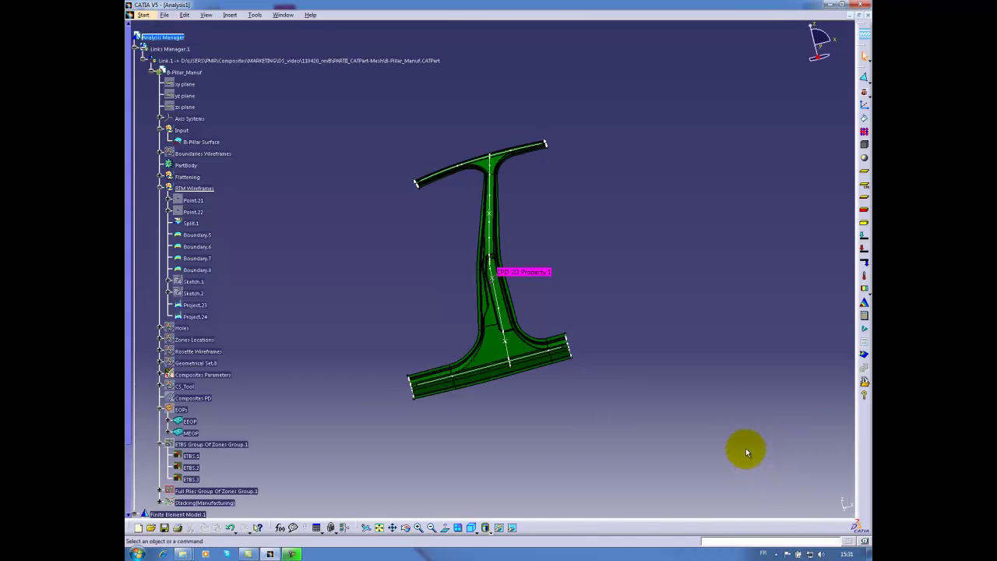
Run a Mesh Only computation for the RTM case
{"action": "left_click", "coordinate": [864, 327]}
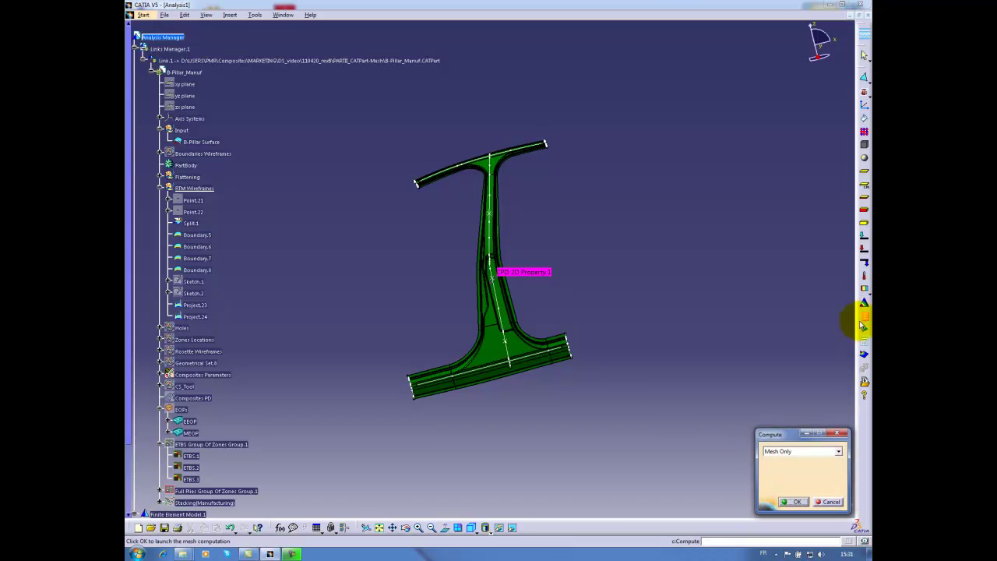
{"action": "left_click", "coordinate": [794, 502]}
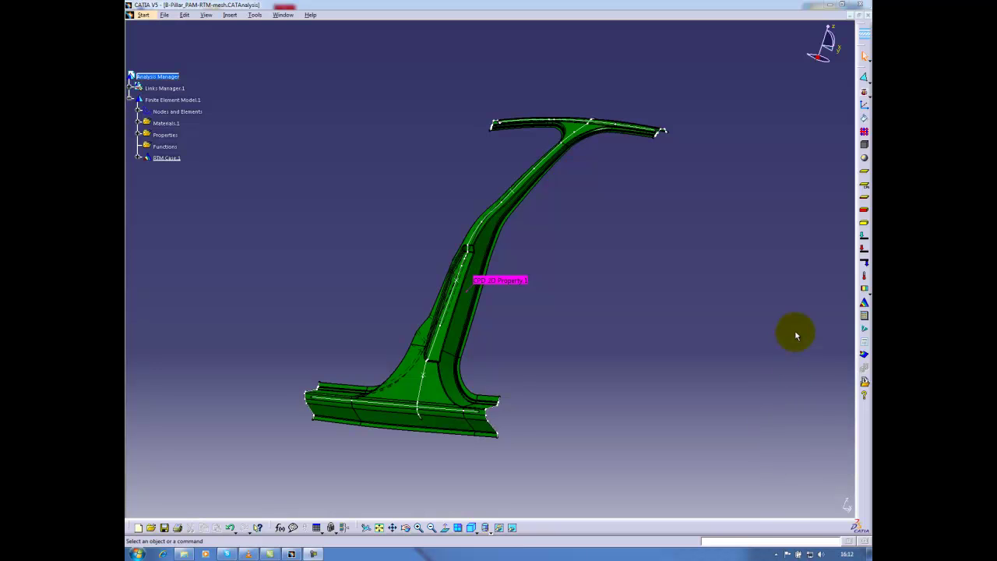
Generate the Nb_Plies number-of-plies image for the Properties node
{"action": "left_click", "coordinate": [863, 356]}
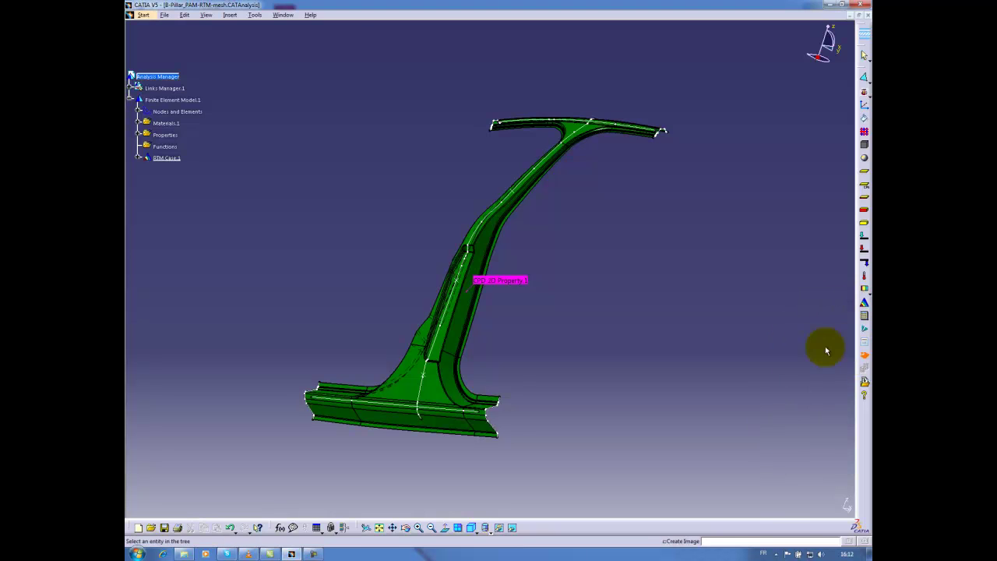
{"action": "left_click", "coordinate": [166, 134]}
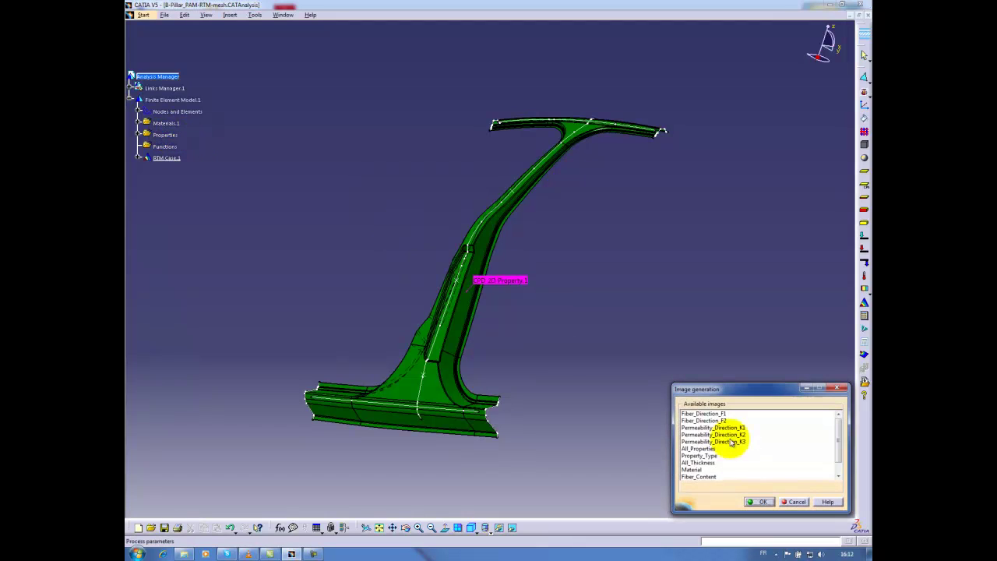
{"action": "left_click", "coordinate": [705, 463]}
{"action": "scroll", "coordinate": [709, 463], "scroll_direction": "down", "scroll_amount": 1}
{"action": "left_click", "coordinate": [696, 470]}
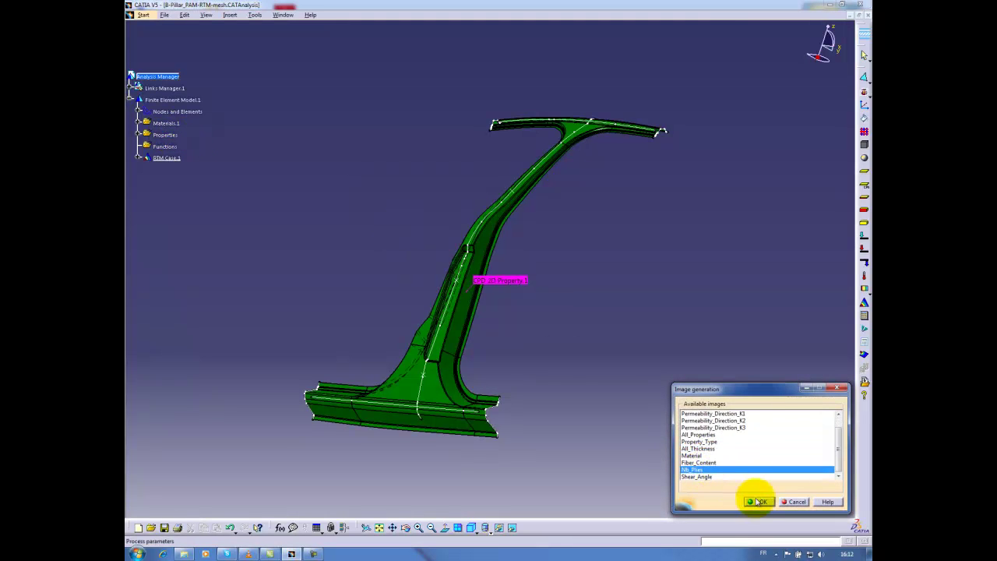
{"action": "left_click", "coordinate": [760, 501]}
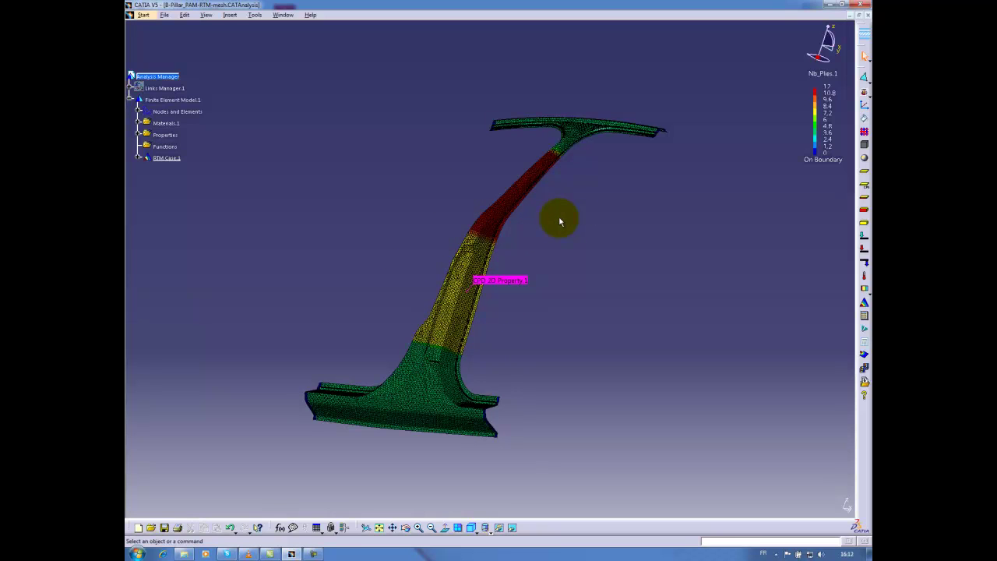
Deactivate the Nb_Plies.1 image under Properties
{"action": "left_click", "coordinate": [138, 135]}
{"action": "right_click", "coordinate": [173, 159]}
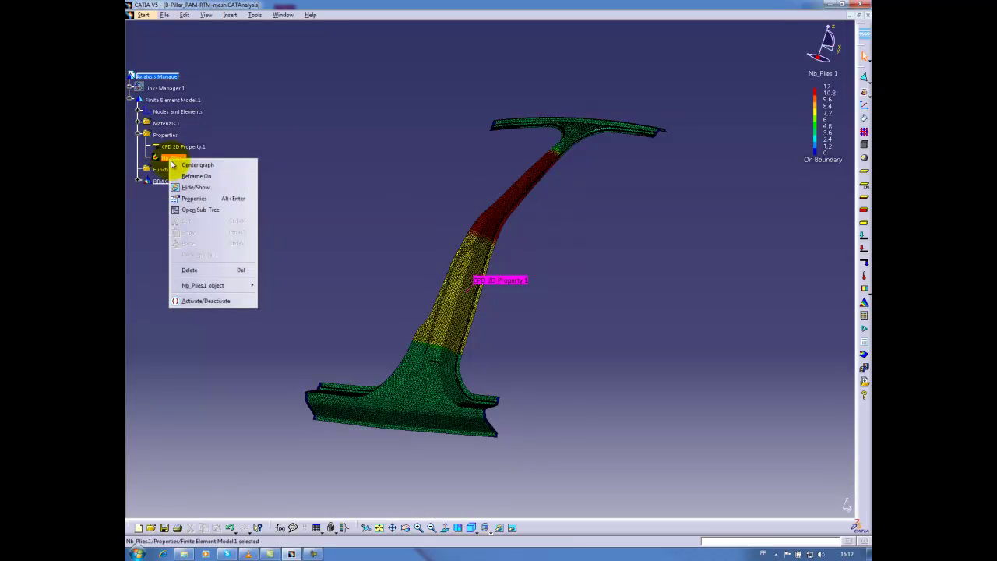
{"action": "left_click", "coordinate": [200, 301]}
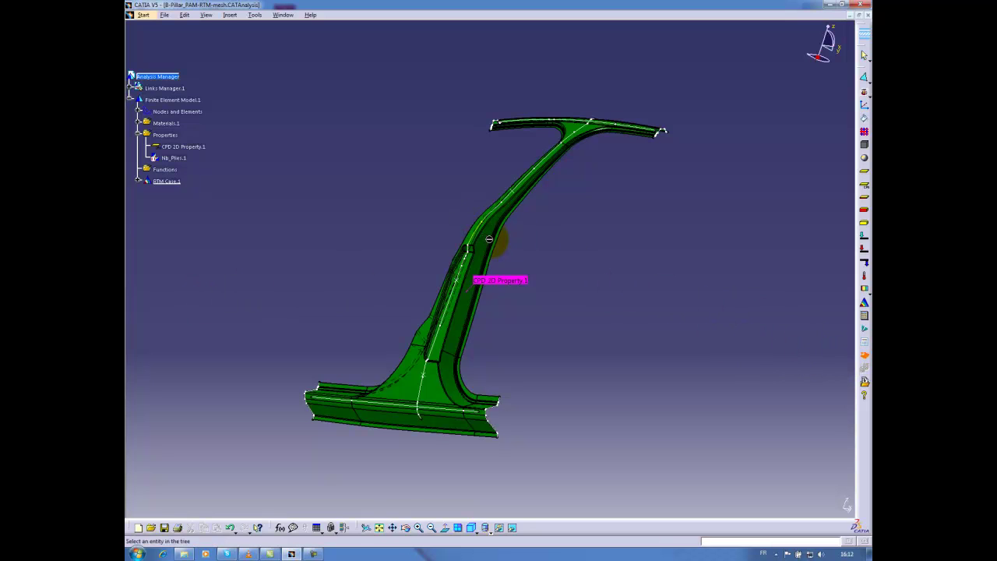
Generate the Permeability_Direction_K1 image for the CPD 2D property and zoom into it
{"action": "left_click", "coordinate": [187, 147]}
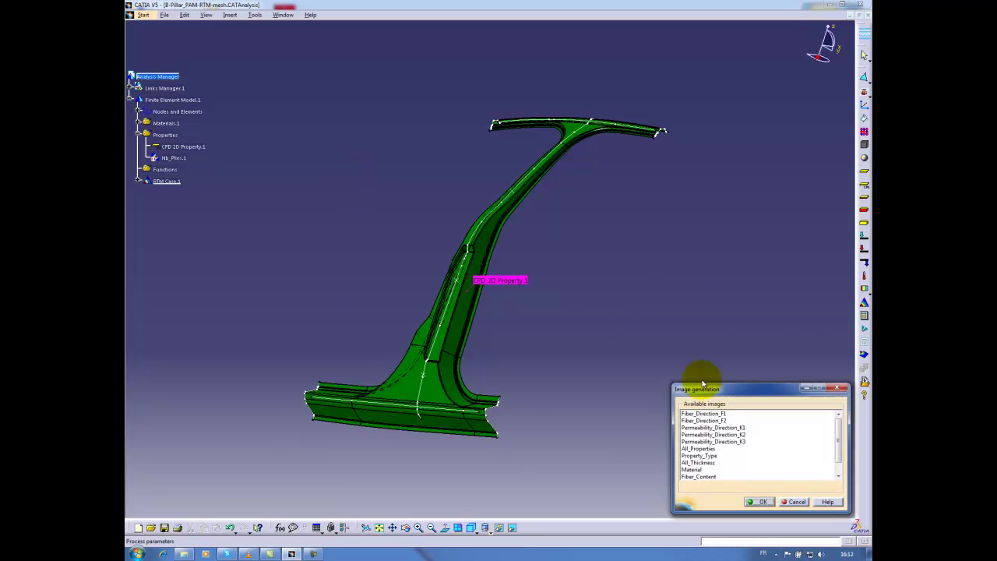
{"action": "left_click", "coordinate": [728, 427]}
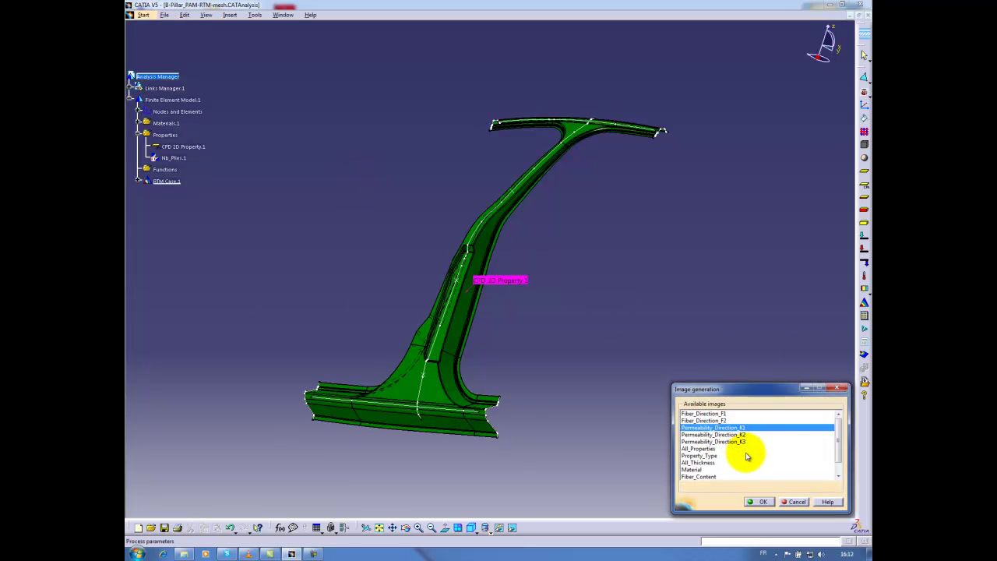
{"action": "left_click", "coordinate": [757, 500]}
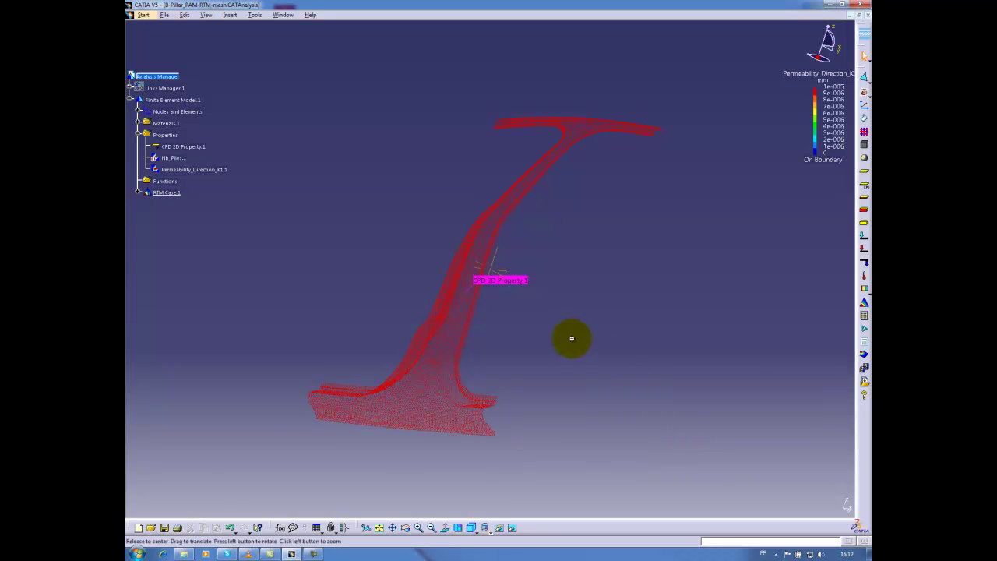
{"action": "middle_click_drag", "start_coordinate": [572, 338], "coordinate": [561, 232]}
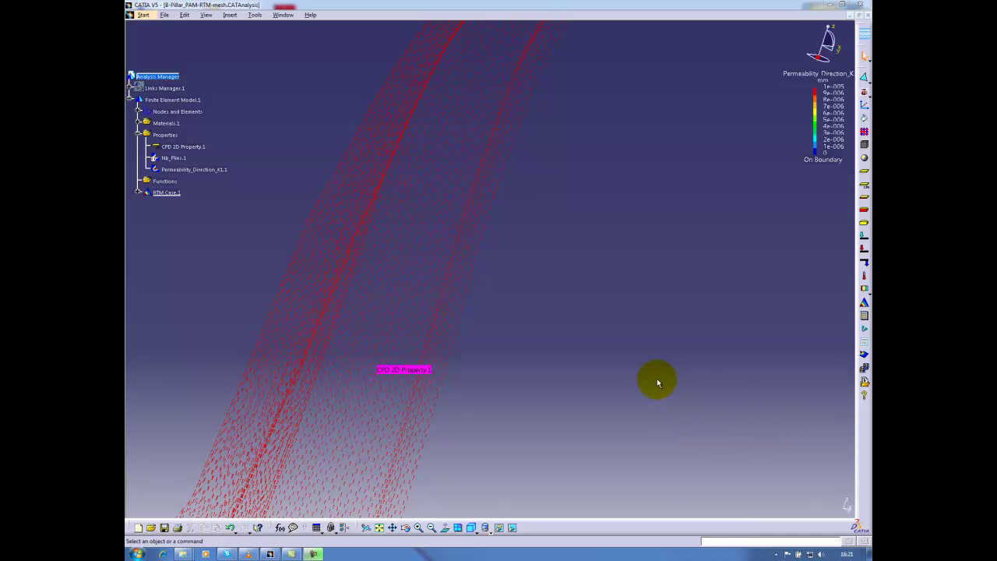
{"action": "left_click", "coordinate": [164, 15]}
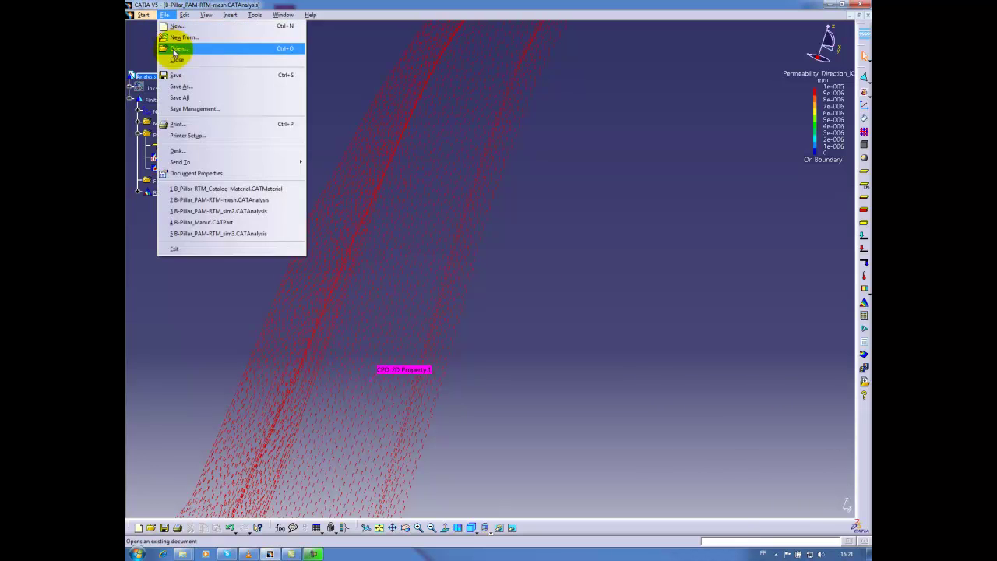
{"action": "left_click", "coordinate": [174, 50]}
{"action": "left_click", "coordinate": [499, 218]}
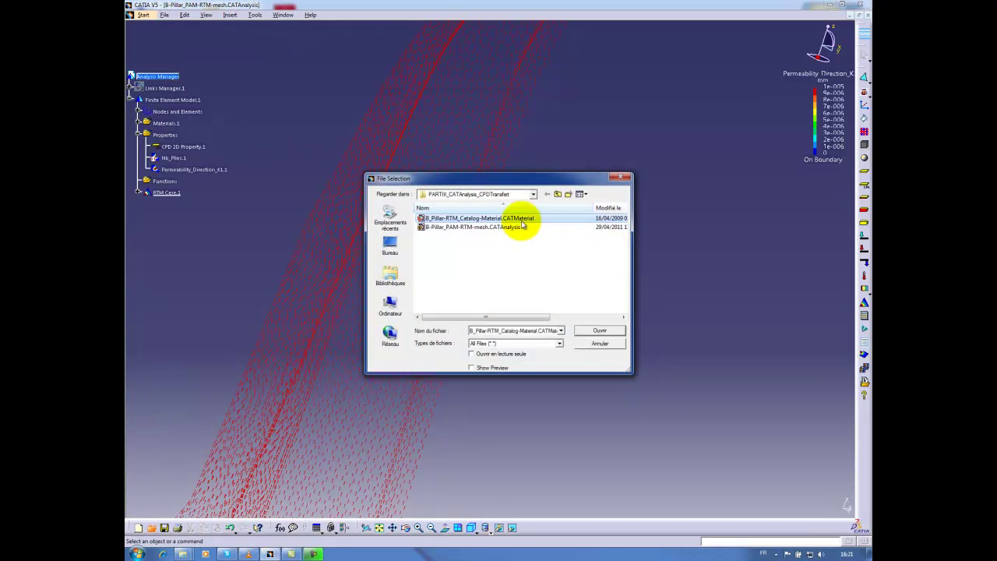
{"action": "left_click", "coordinate": [597, 331]}
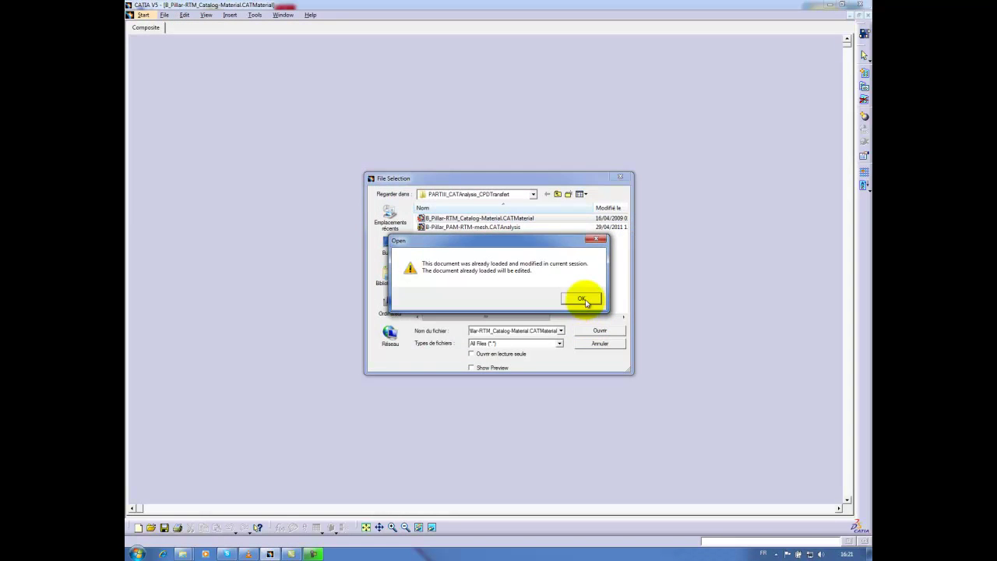
{"action": "left_click", "coordinate": [581, 299]}
{"action": "right_click", "coordinate": [167, 68]}
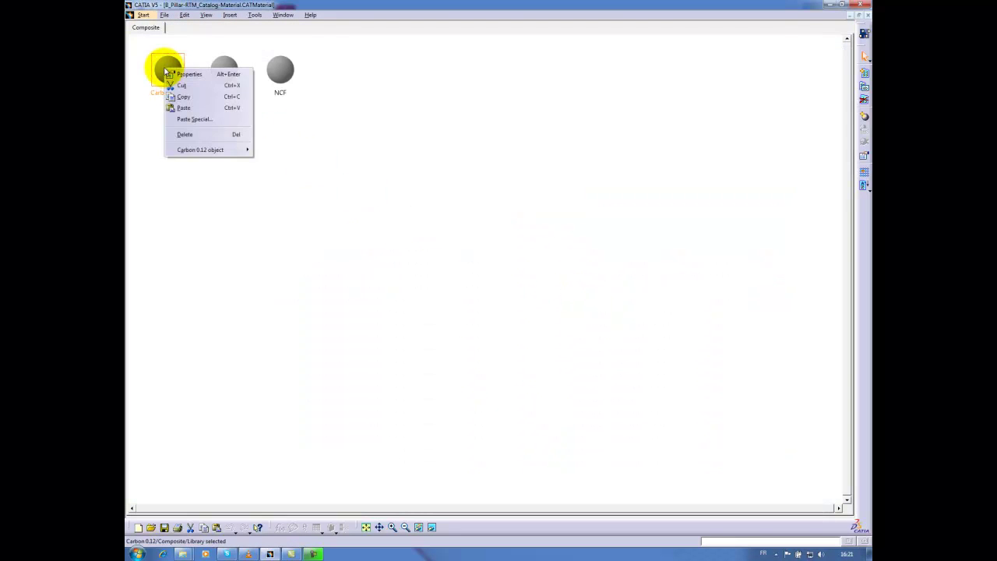
{"action": "left_click", "coordinate": [187, 74]}
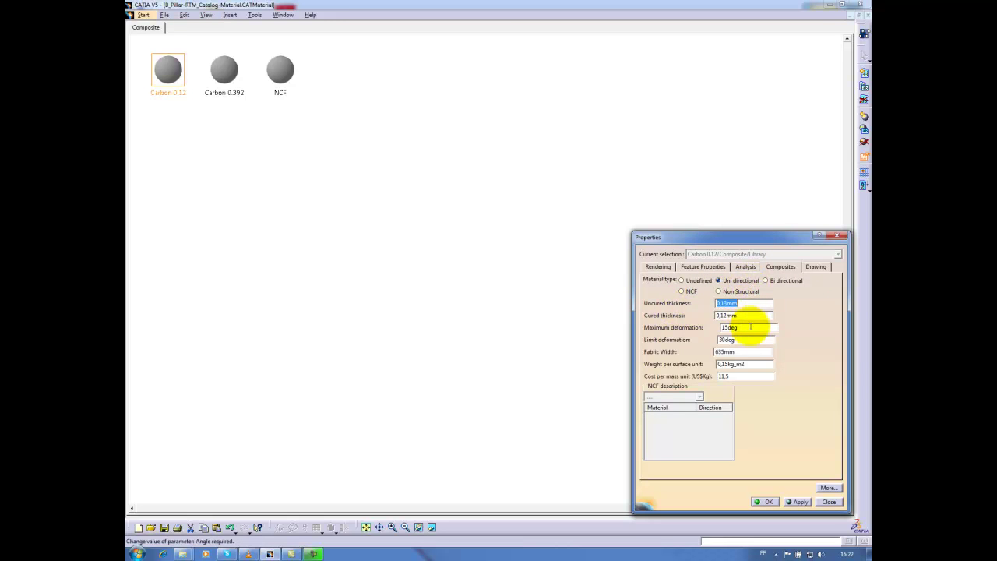
{"action": "left_click", "coordinate": [746, 266]}
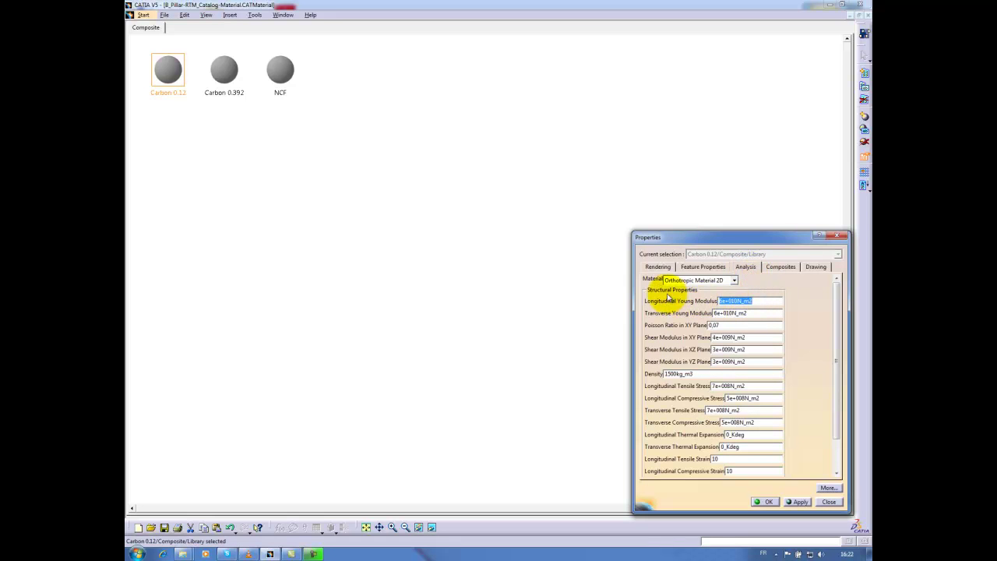
{"action": "left_click", "coordinate": [828, 487]}
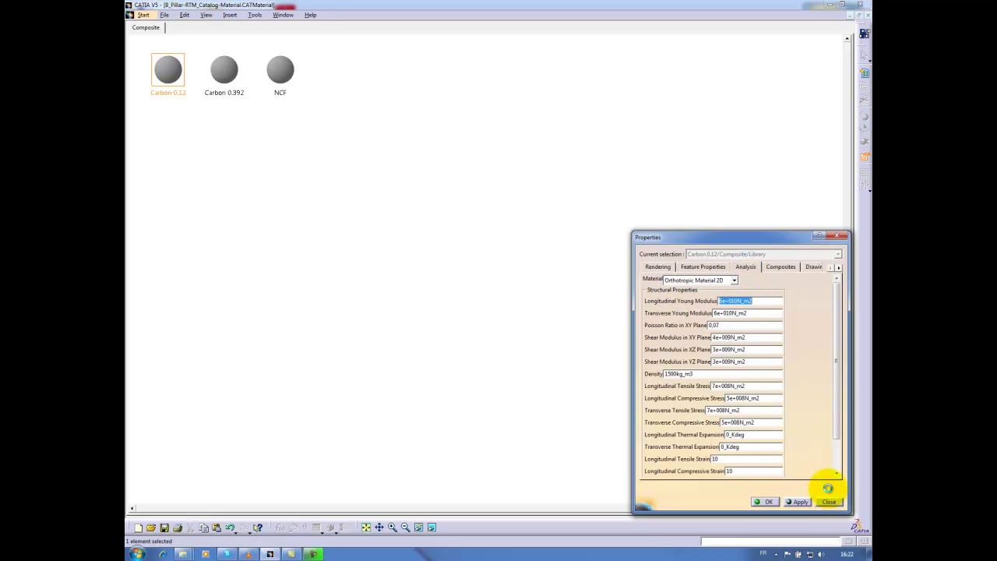
{"action": "left_click", "coordinate": [839, 268]}
{"action": "left_click", "coordinate": [839, 267]}
{"action": "left_click", "coordinate": [839, 267]}
{"action": "left_click", "coordinate": [839, 268]}
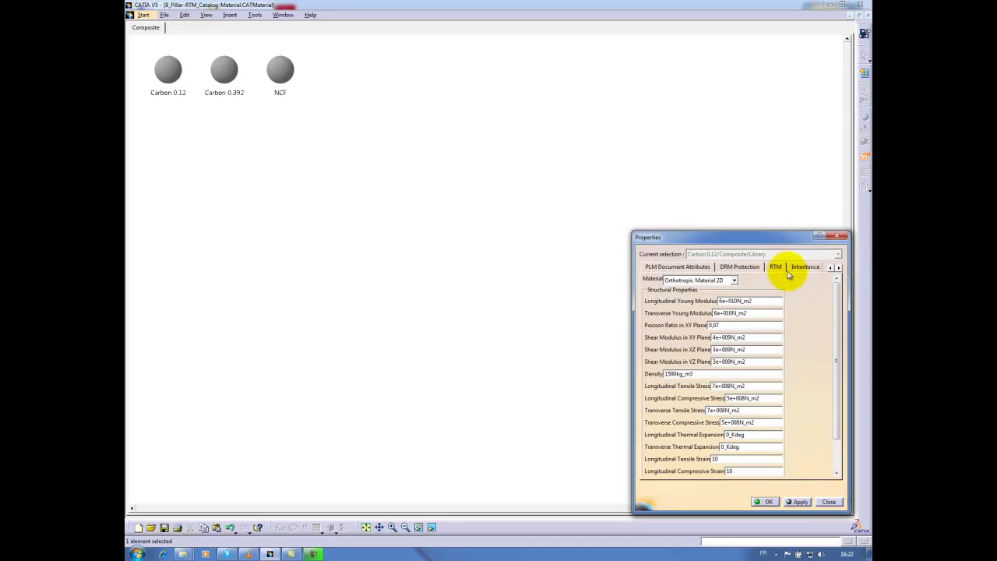
{"action": "left_click", "coordinate": [778, 267]}
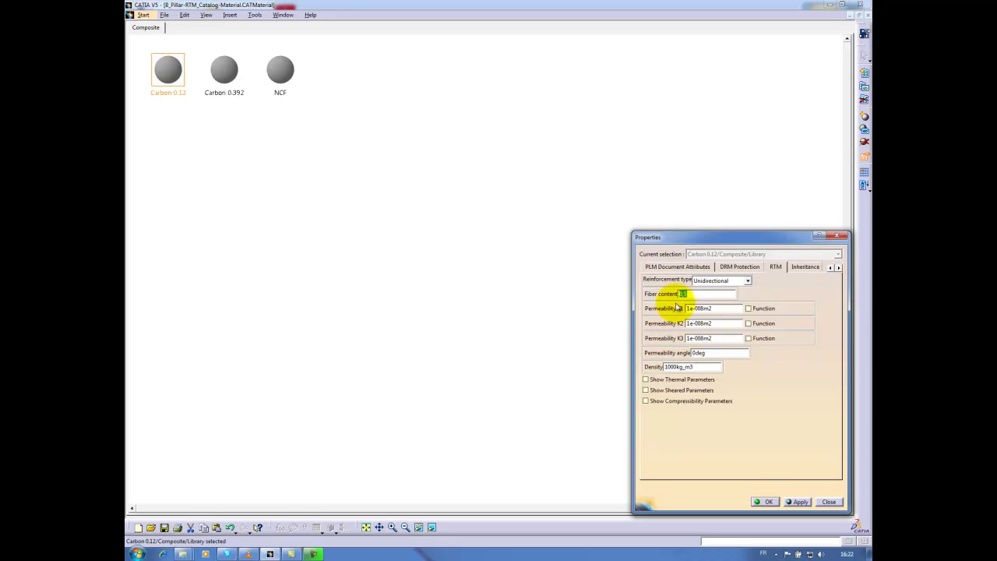
{"action": "left_click", "coordinate": [767, 502]}
{"action": "left_click", "coordinate": [164, 17]}
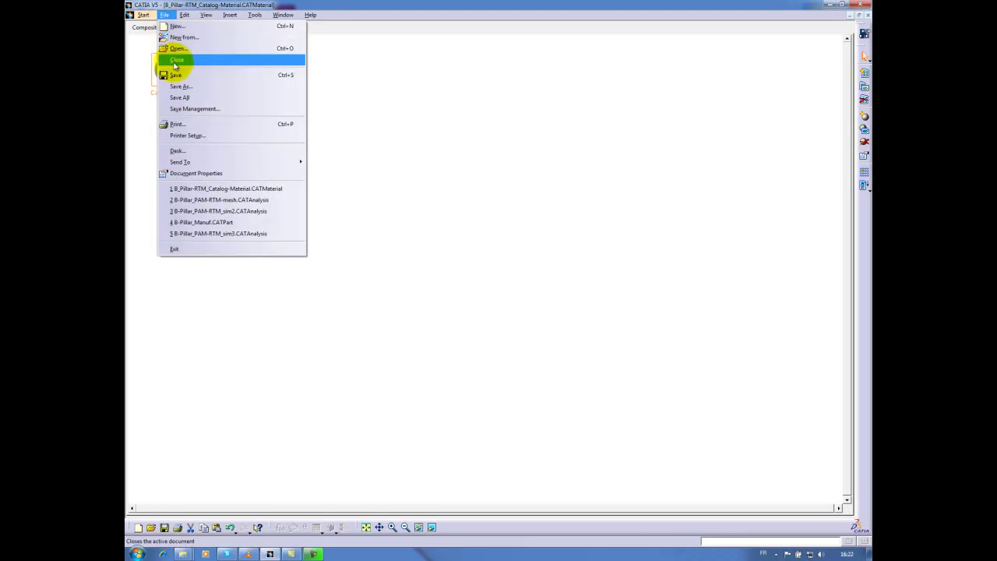
{"action": "left_click", "coordinate": [175, 64]}
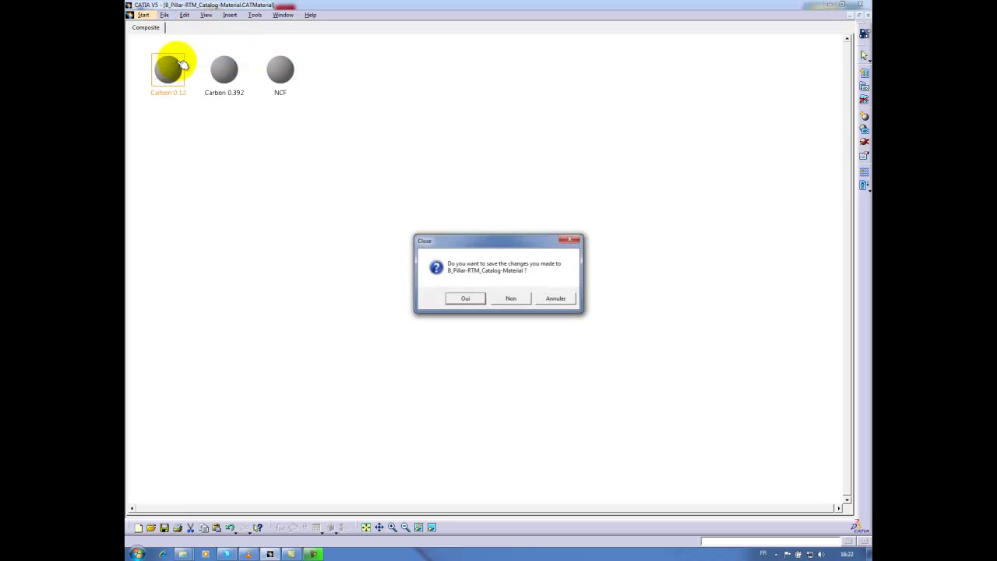
{"action": "left_click", "coordinate": [510, 300]}
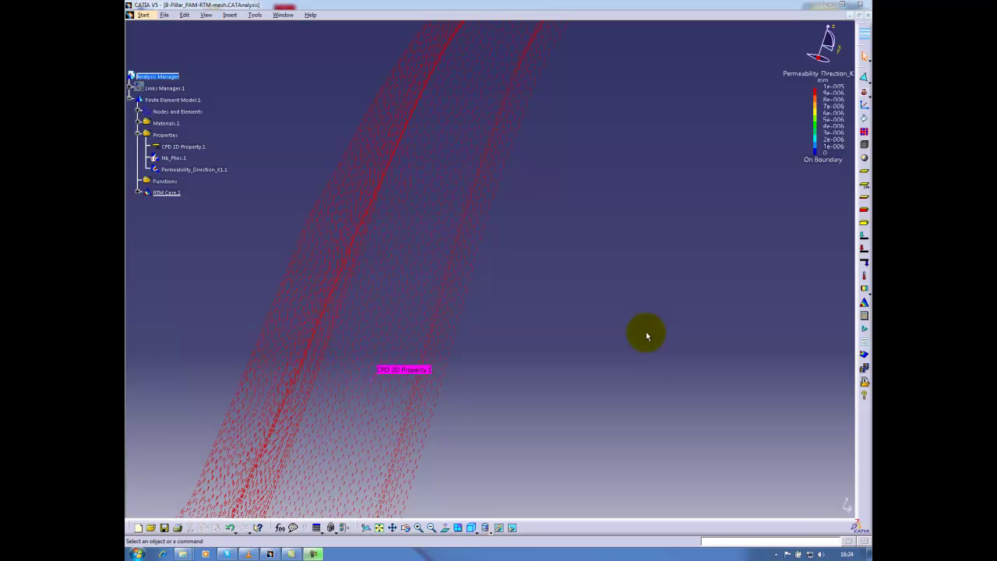
Deactivate the Permeability_Direction_K1.1 image and fit the whole B-pillar in view
{"action": "right_click", "coordinate": [192, 169]}
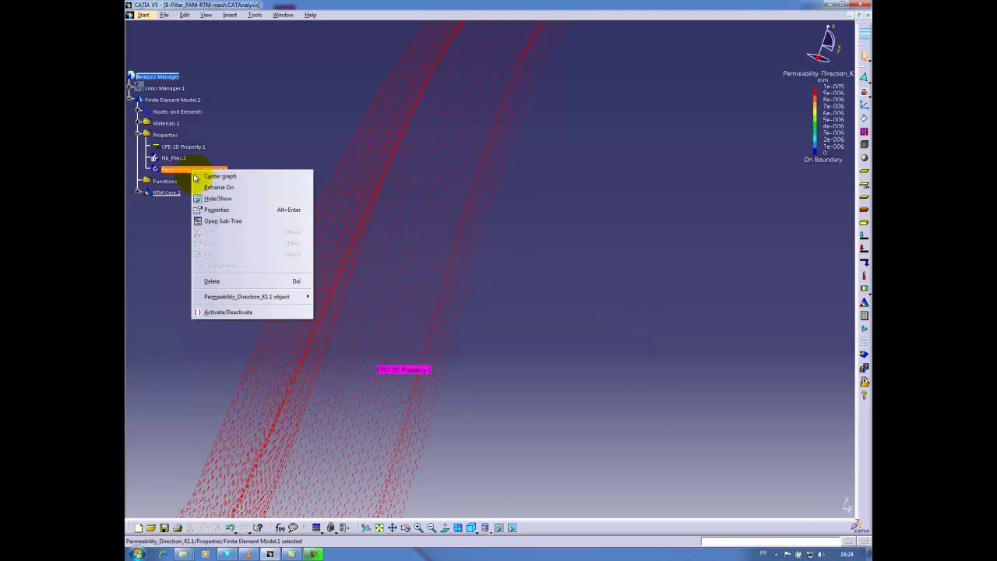
{"action": "left_click", "coordinate": [208, 312]}
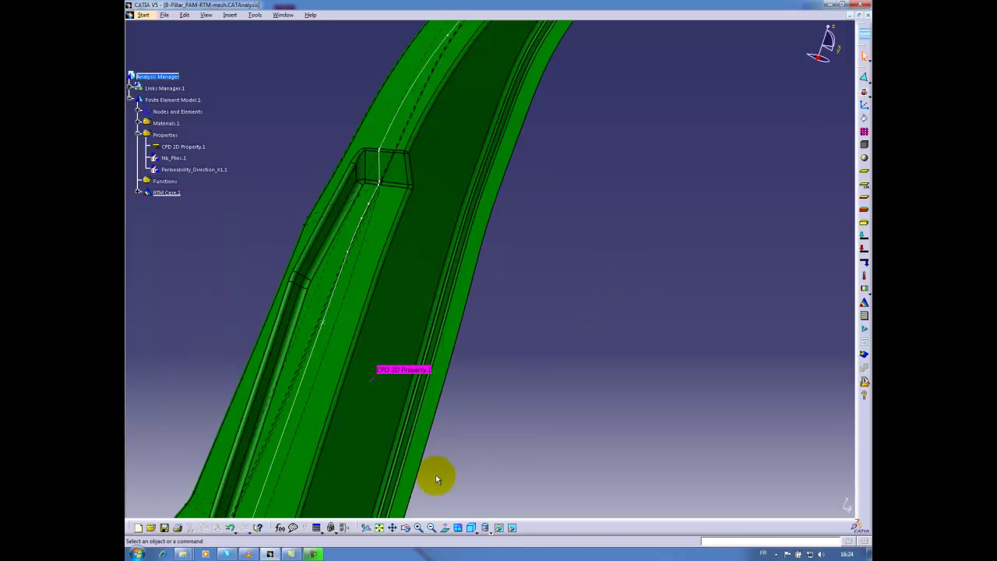
{"action": "left_click", "coordinate": [379, 527]}
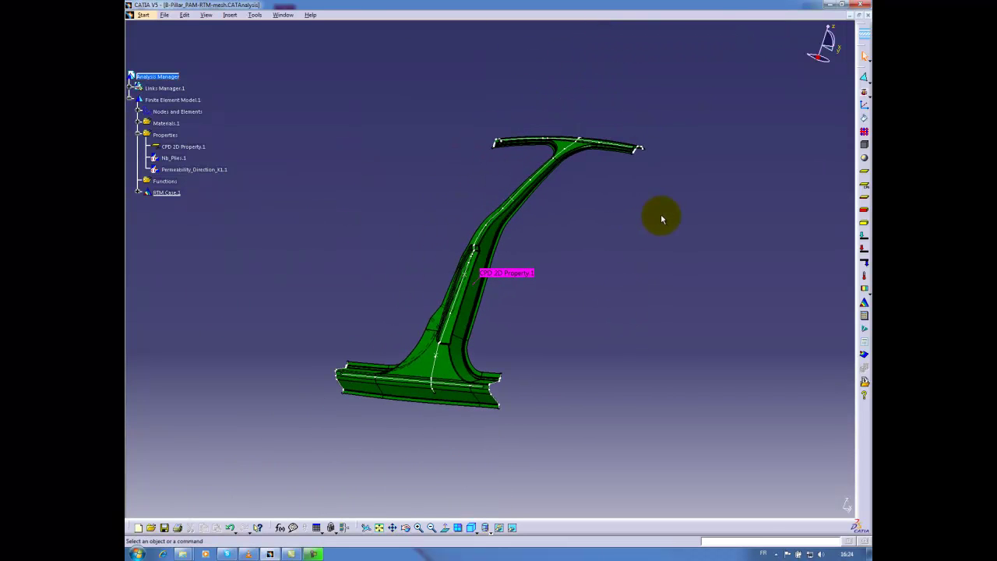
Build a line group by neighborhood named Inlets from the linked Project.23 and Project.24 edges
{"action": "left_click", "coordinate": [864, 95]}
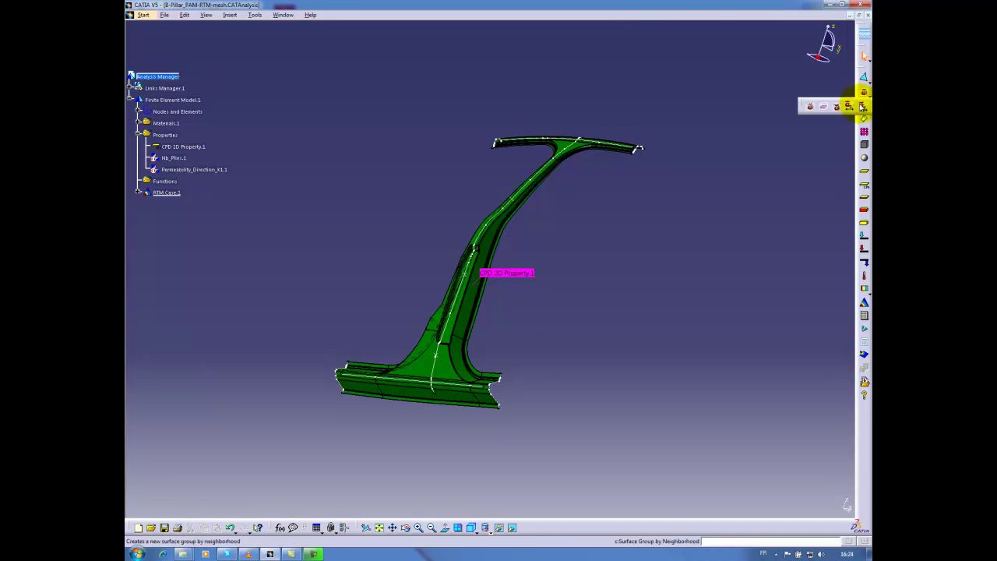
{"action": "left_click", "coordinate": [849, 107]}
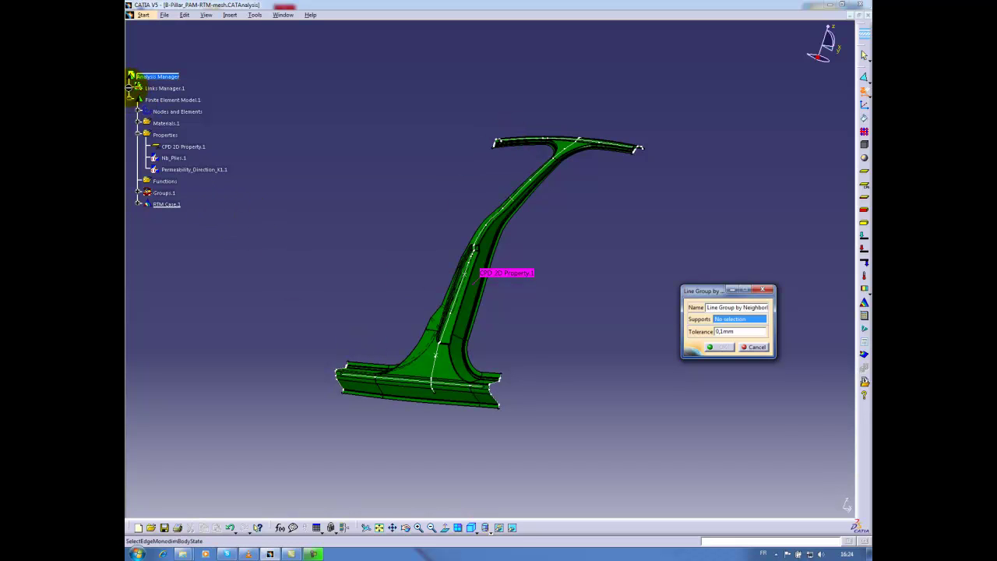
{"action": "left_click", "coordinate": [131, 91]}
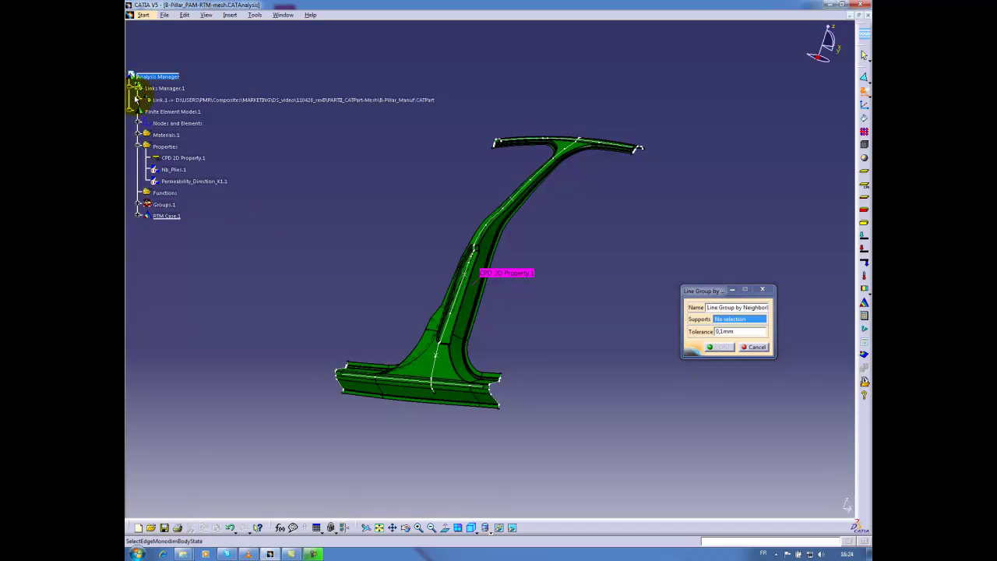
{"action": "left_click", "coordinate": [137, 100]}
{"action": "left_click", "coordinate": [191, 304]}
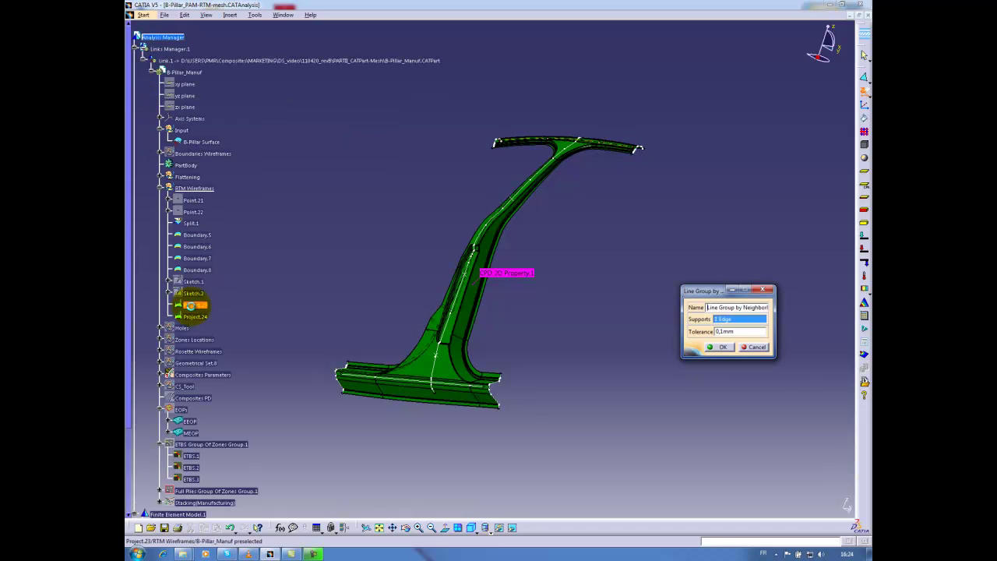
{"action": "left_click", "coordinate": [199, 318]}
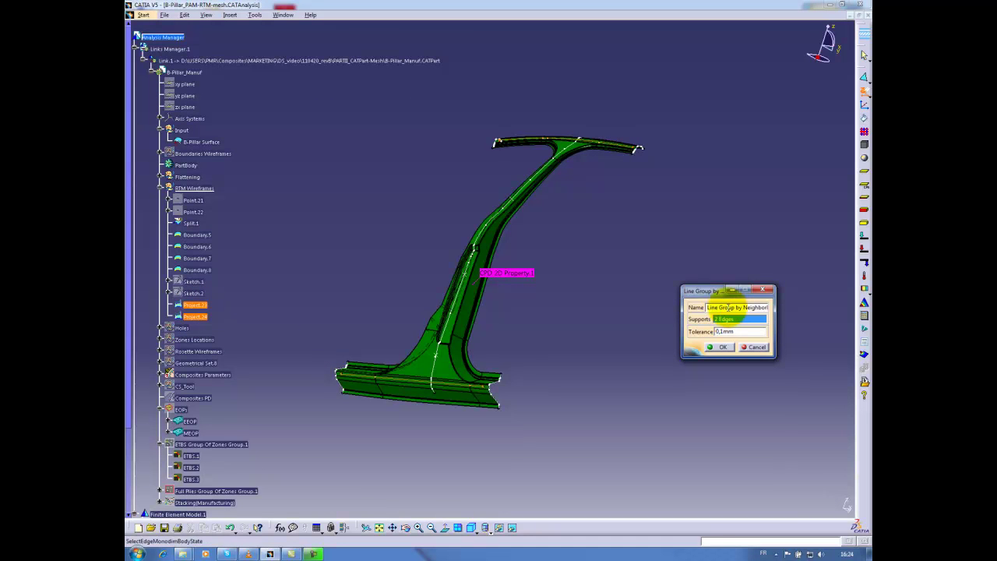
{"action": "left_click_drag", "start_coordinate": [708, 306], "coordinate": [752, 307]}
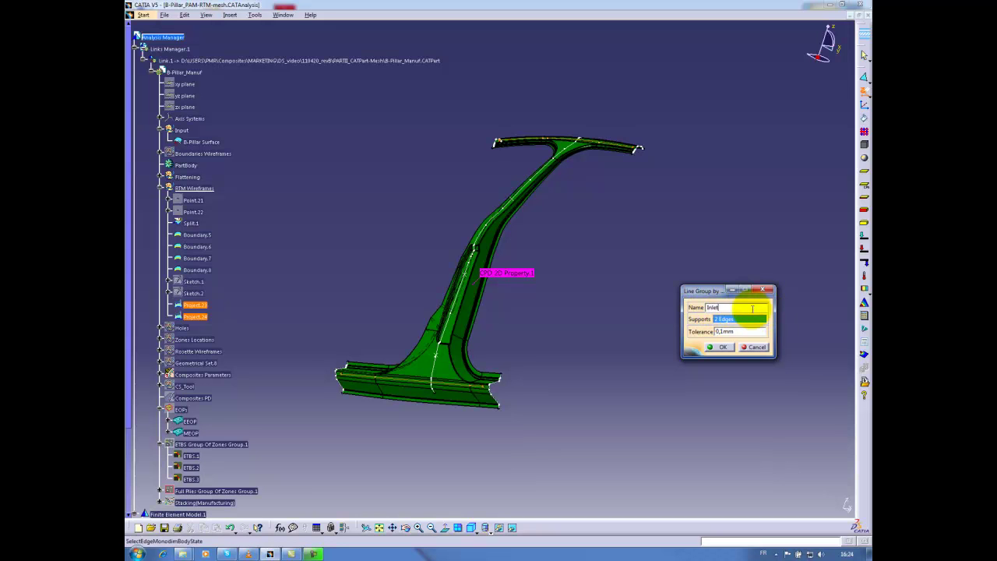
{"action": "left_click", "coordinate": [720, 347]}
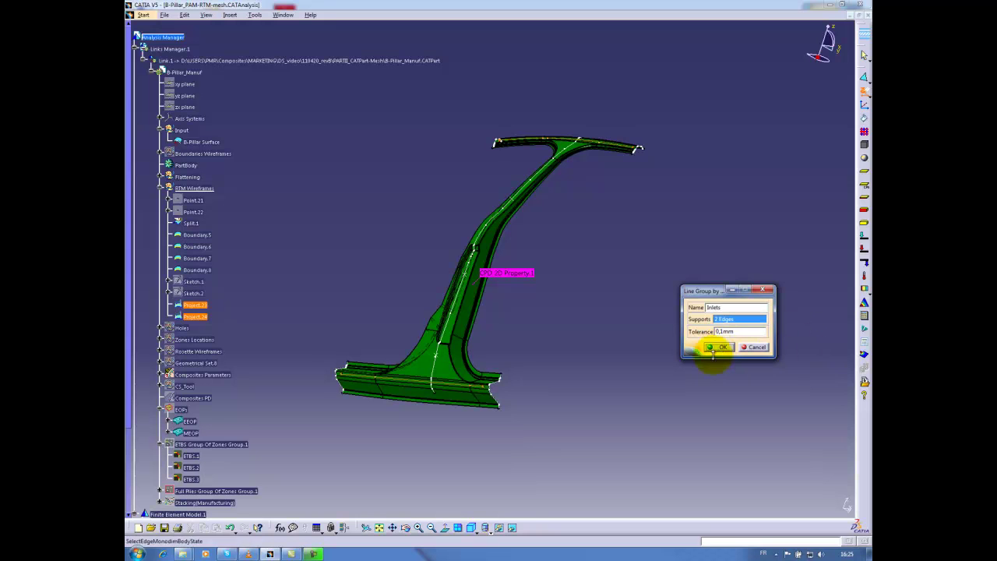
{"action": "left_click", "coordinate": [720, 348]}
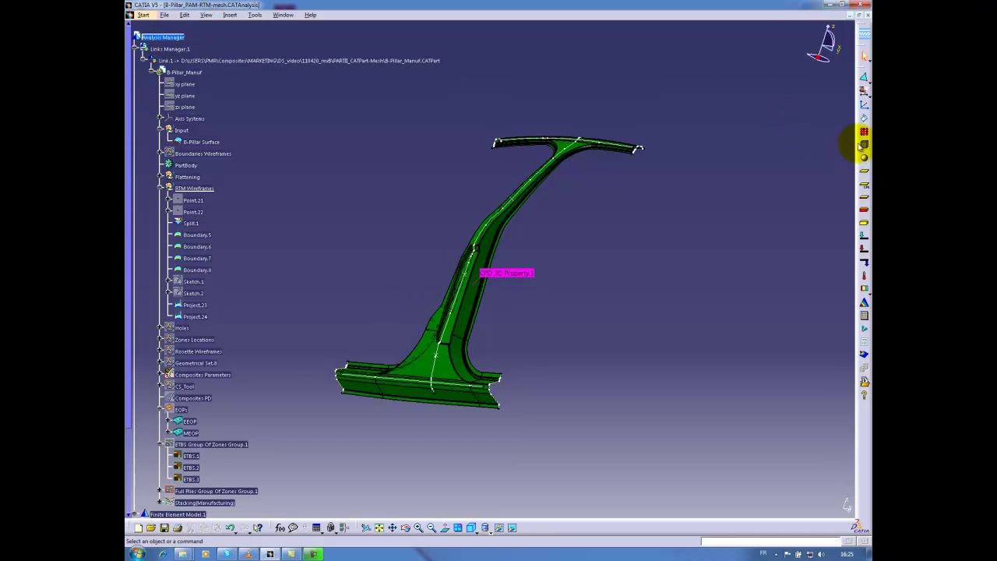
Build the Vents line group from edges Boundary.5 through Boundary.8 with 0,1mm tolerance
{"action": "left_click", "coordinate": [865, 92]}
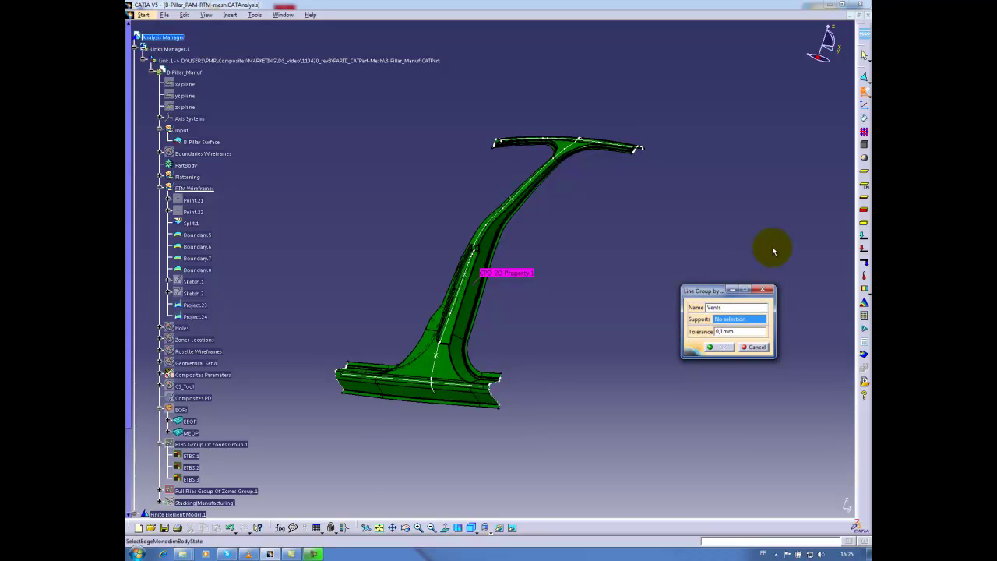
{"action": "left_click", "coordinate": [201, 257]}
{"action": "left_click", "coordinate": [201, 269]}
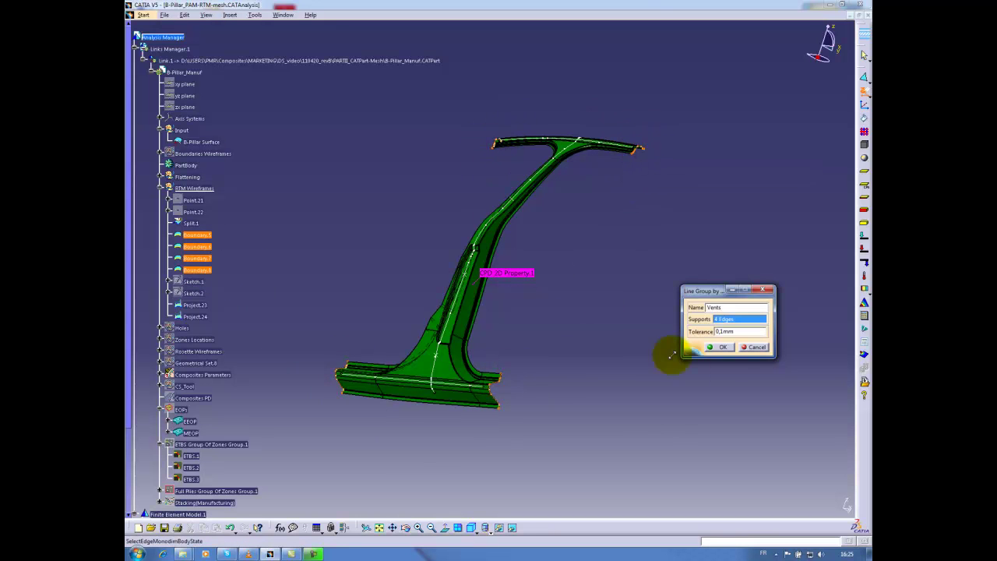
{"action": "left_click", "coordinate": [718, 346]}
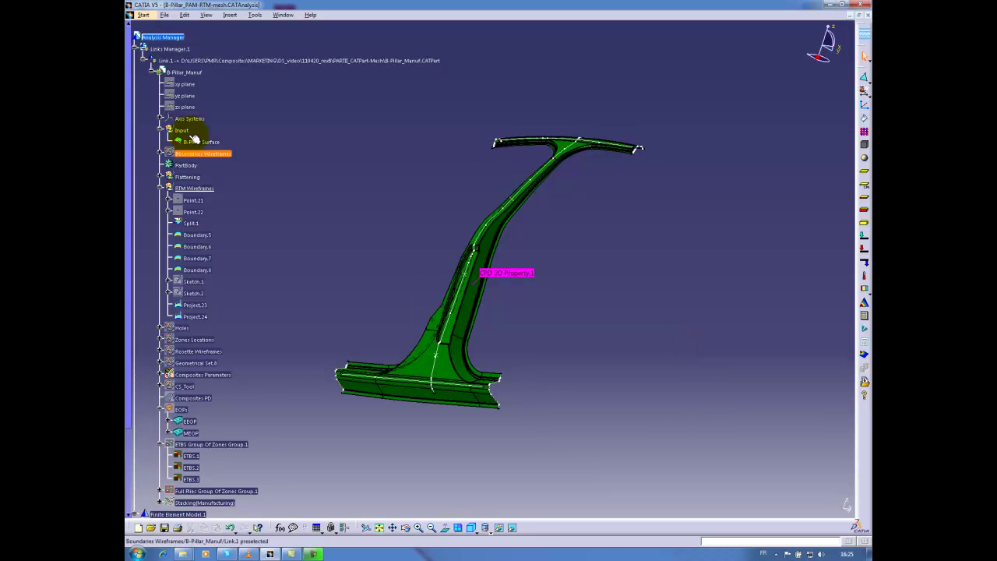
Give the Inlets group an inlet flow rate of 1e-006 m3/s, 1e+007 N/m2 max pressure, 300 K
{"action": "left_click", "coordinate": [143, 63]}
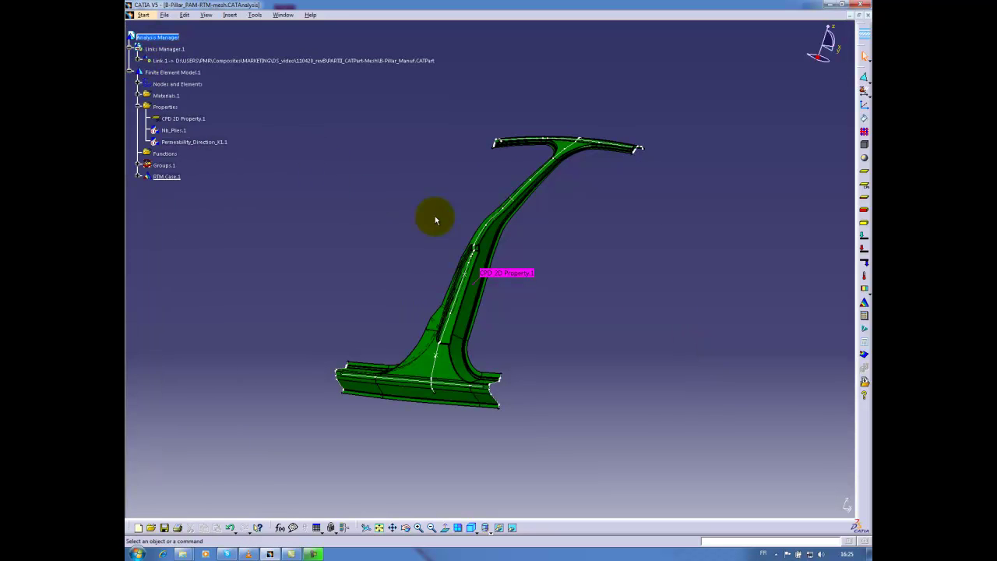
{"action": "left_click", "coordinate": [275, 234]}
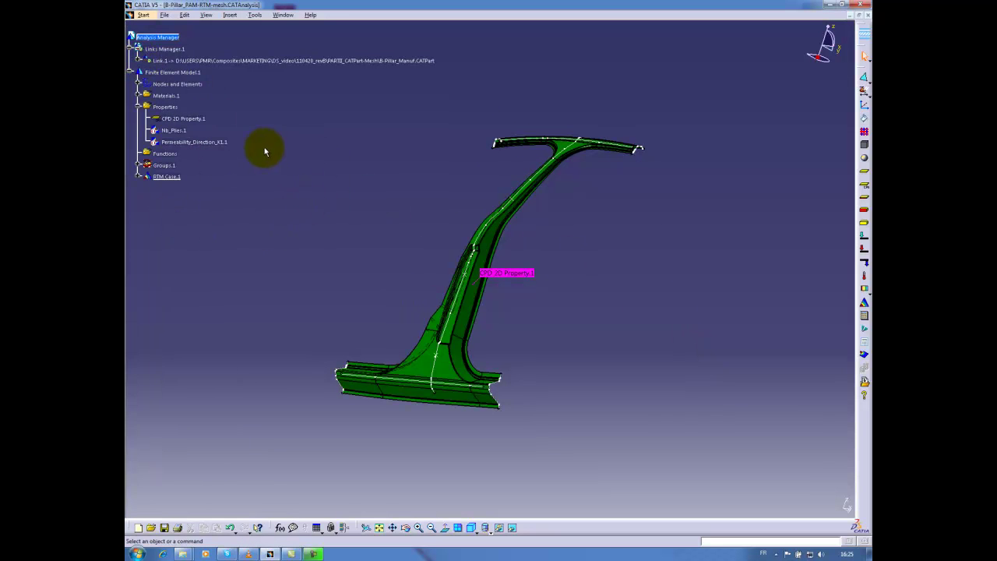
{"action": "left_click", "coordinate": [865, 251]}
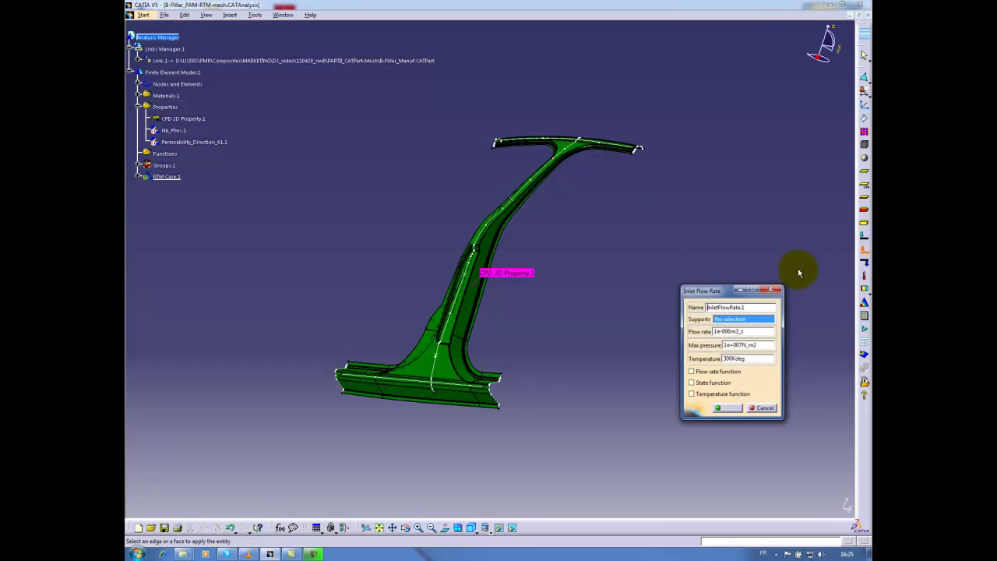
{"action": "left_click", "coordinate": [137, 170]}
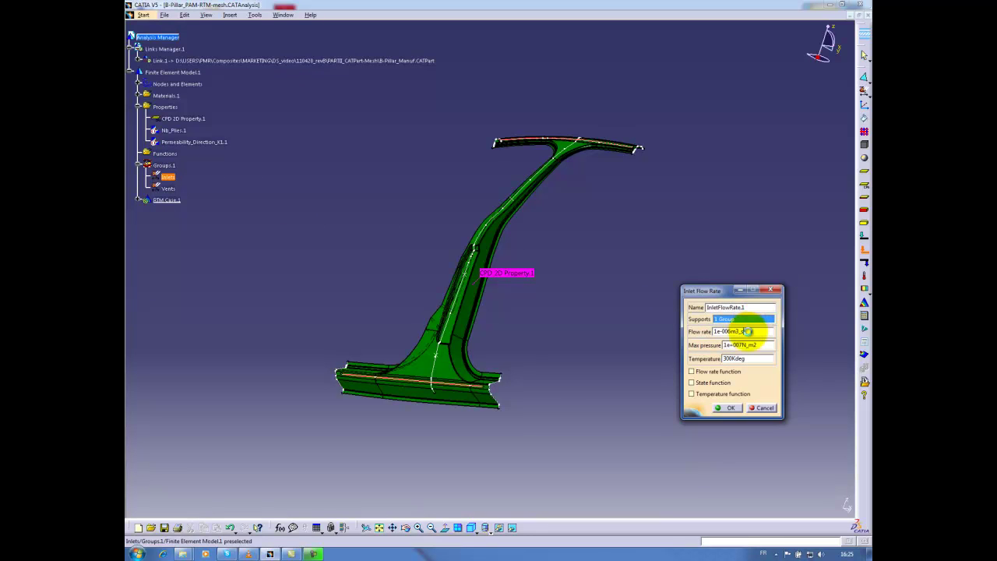
{"action": "left_click", "coordinate": [724, 331]}
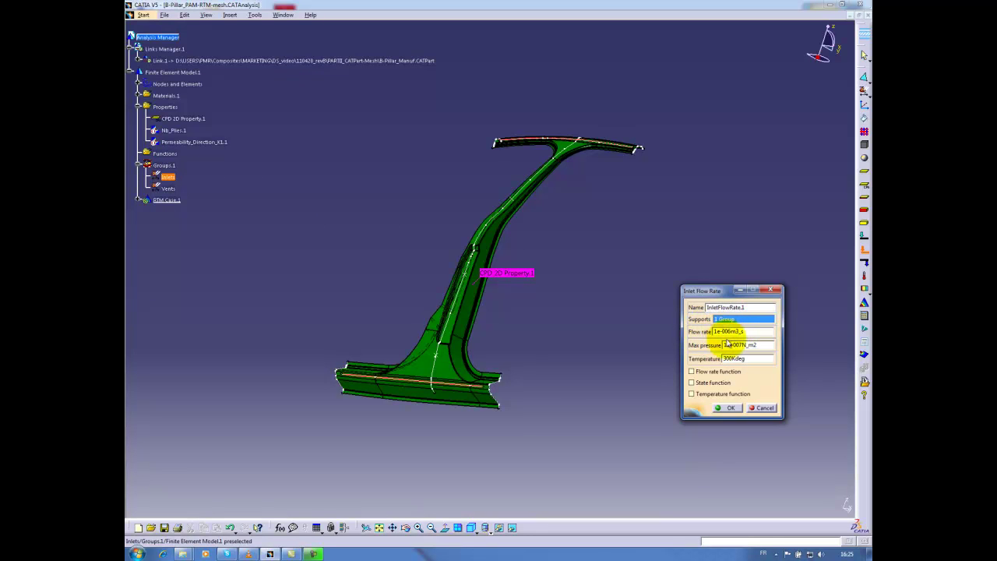
{"action": "left_click", "coordinate": [729, 345]}
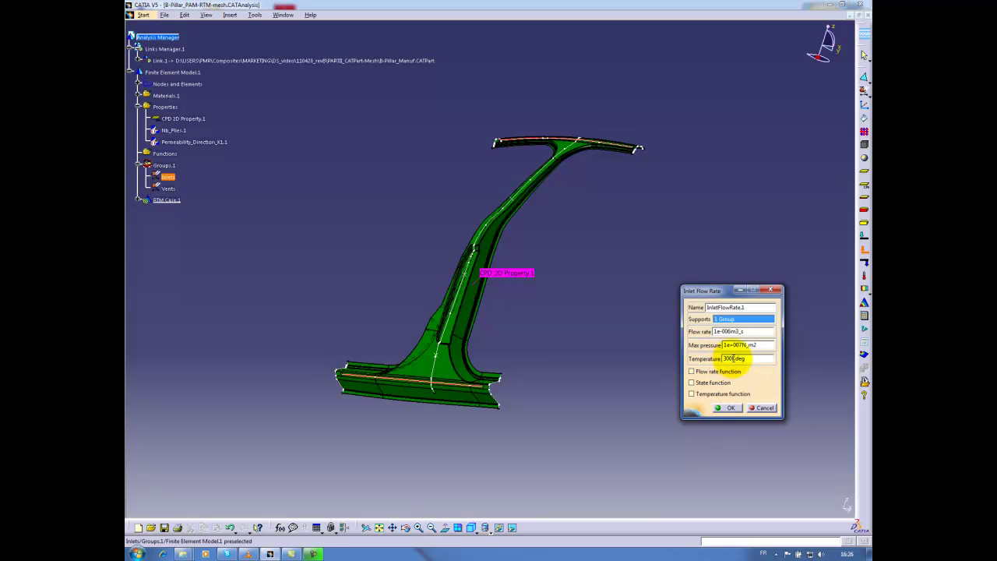
{"action": "left_click", "coordinate": [731, 408]}
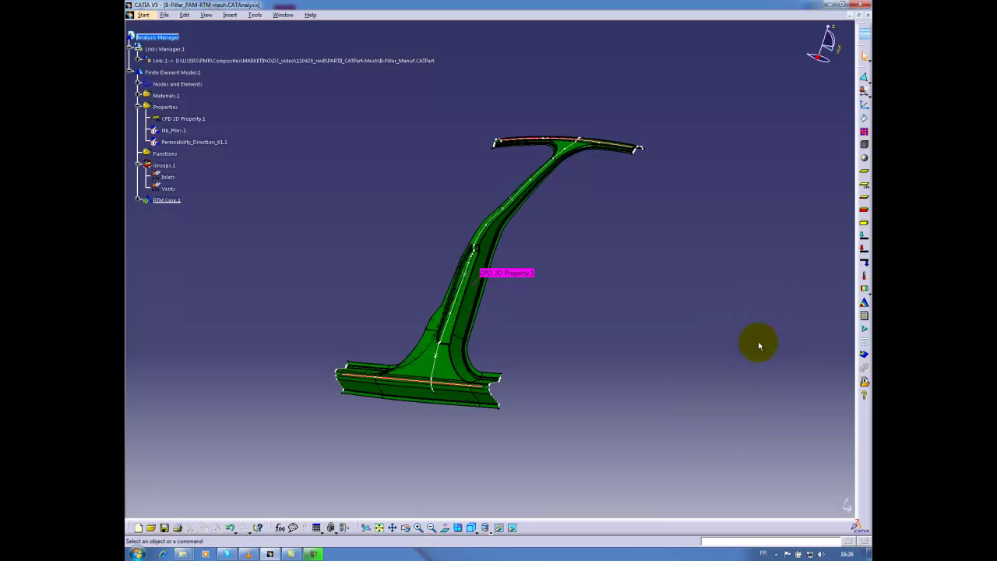
Put an outlet condition at 0 N/m2 pressure on the Vents group
{"action": "left_click", "coordinate": [864, 262]}
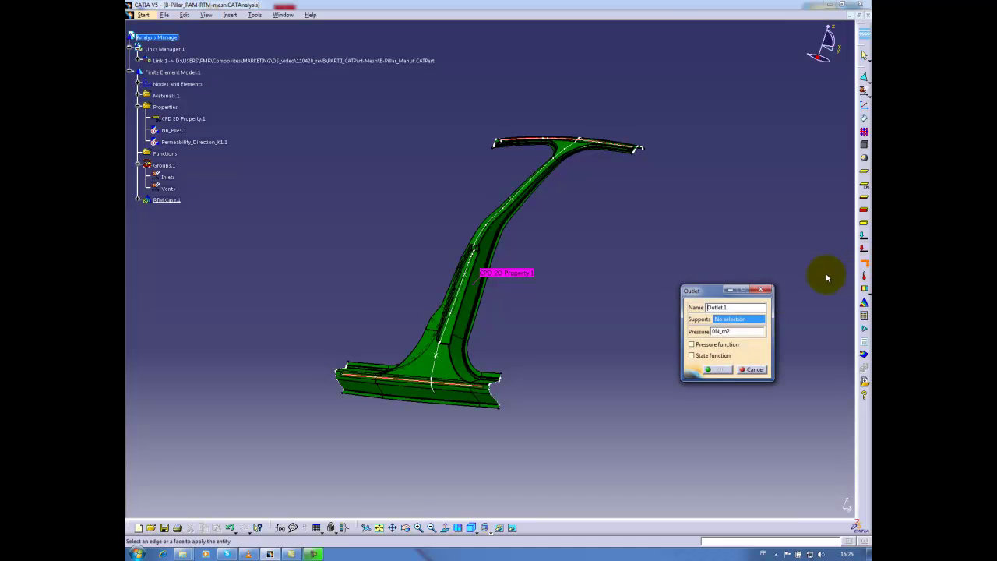
{"action": "left_click", "coordinate": [166, 188]}
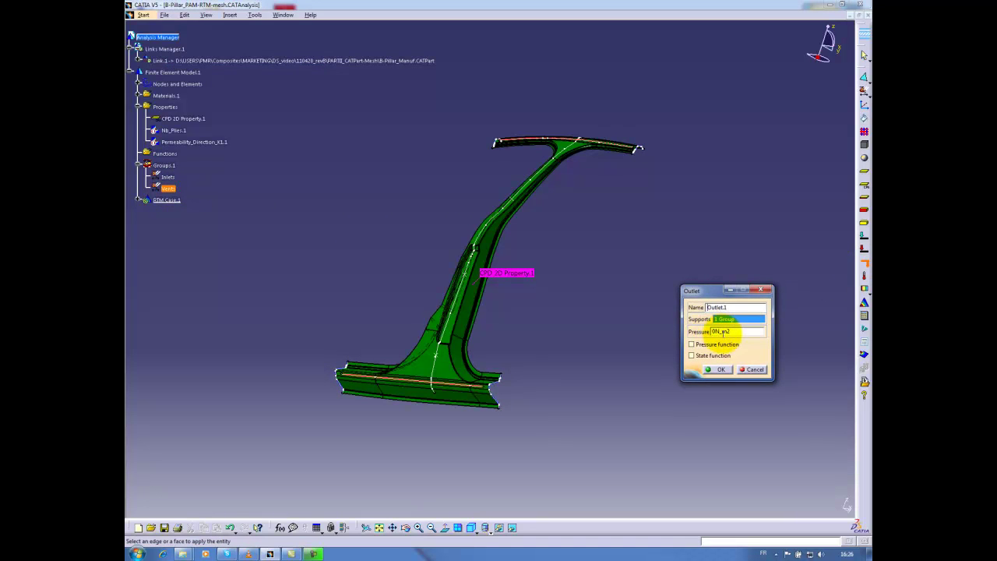
{"action": "left_click", "coordinate": [720, 369]}
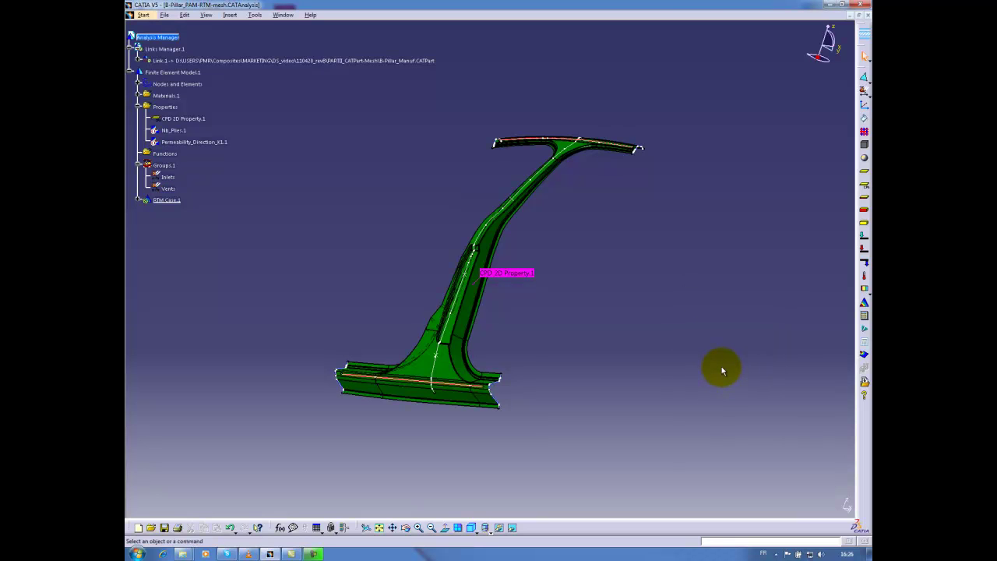
Run the RTM filling computation with the scope set to All
{"action": "left_click", "coordinate": [864, 317]}
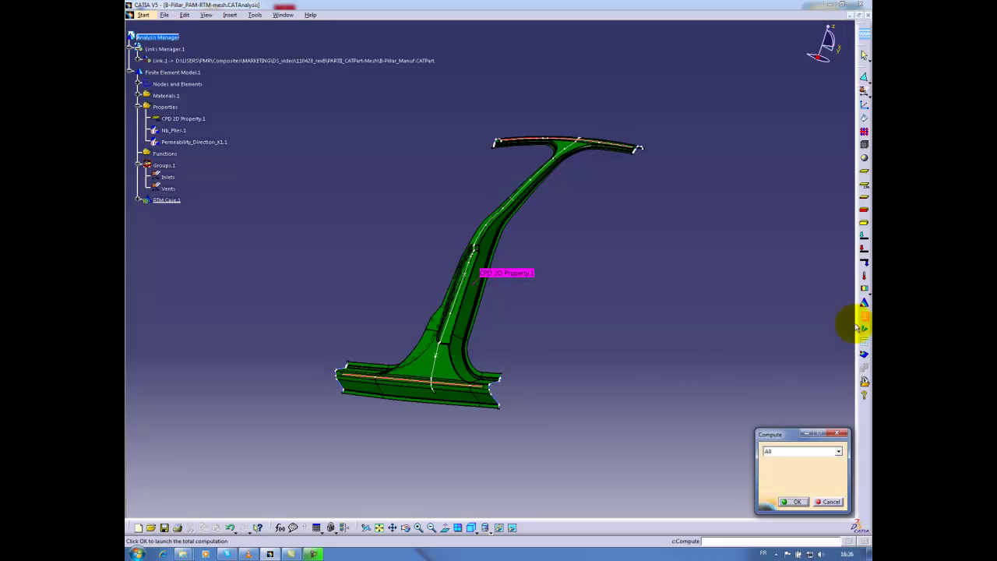
{"action": "left_click", "coordinate": [791, 451]}
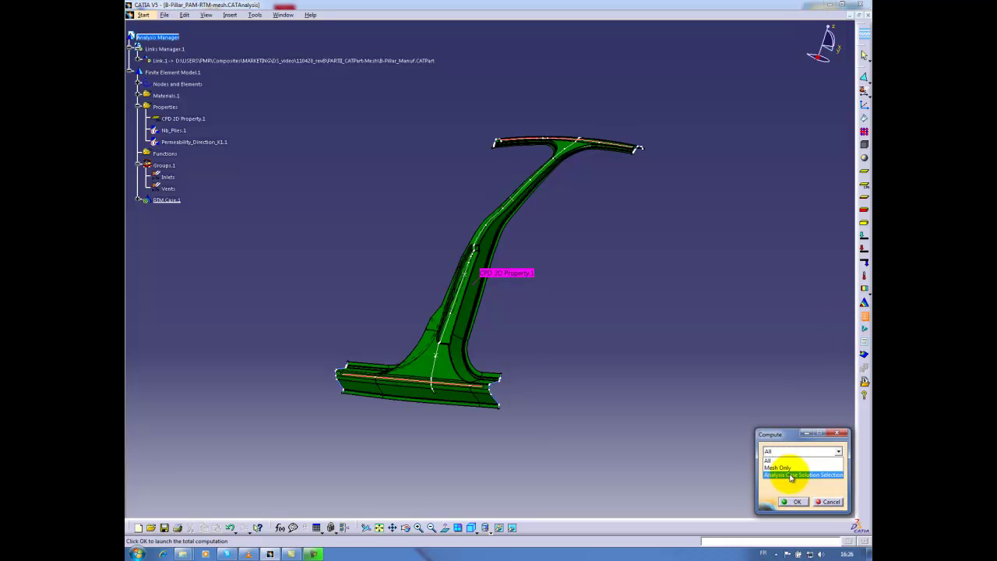
{"action": "left_click", "coordinate": [782, 460]}
{"action": "left_click", "coordinate": [792, 502]}
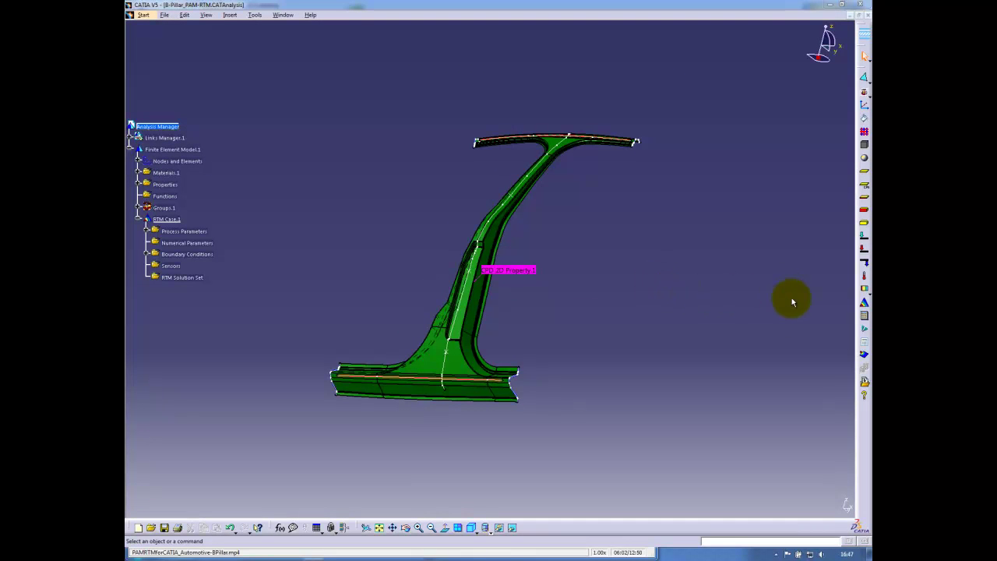
Generate a Filling_Time_Iso image from the RTM Solution Set
{"action": "left_click", "coordinate": [865, 357]}
{"action": "left_click", "coordinate": [187, 278]}
{"action": "left_click", "coordinate": [701, 414]}
{"action": "left_click", "coordinate": [705, 420]}
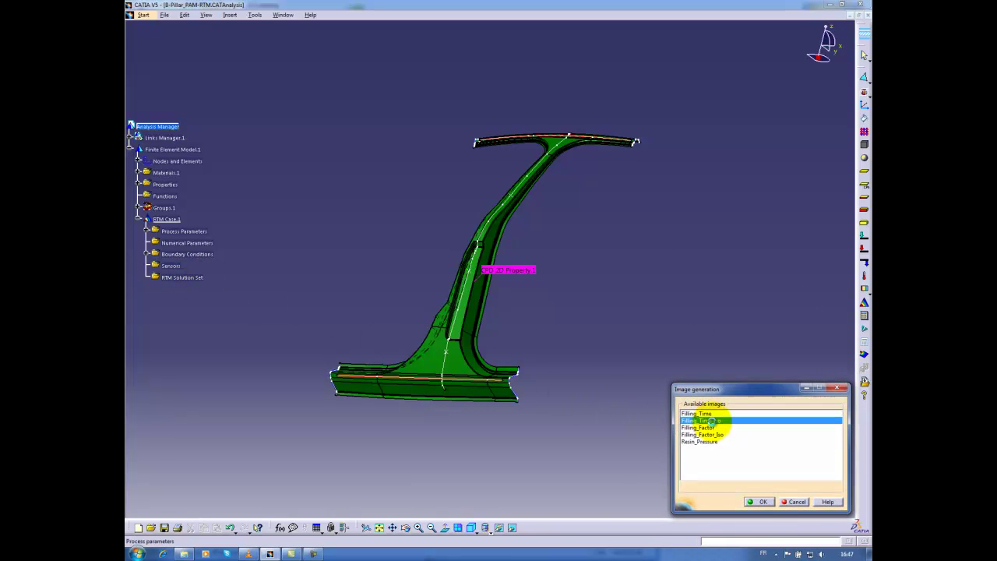
{"action": "left_click", "coordinate": [761, 503]}
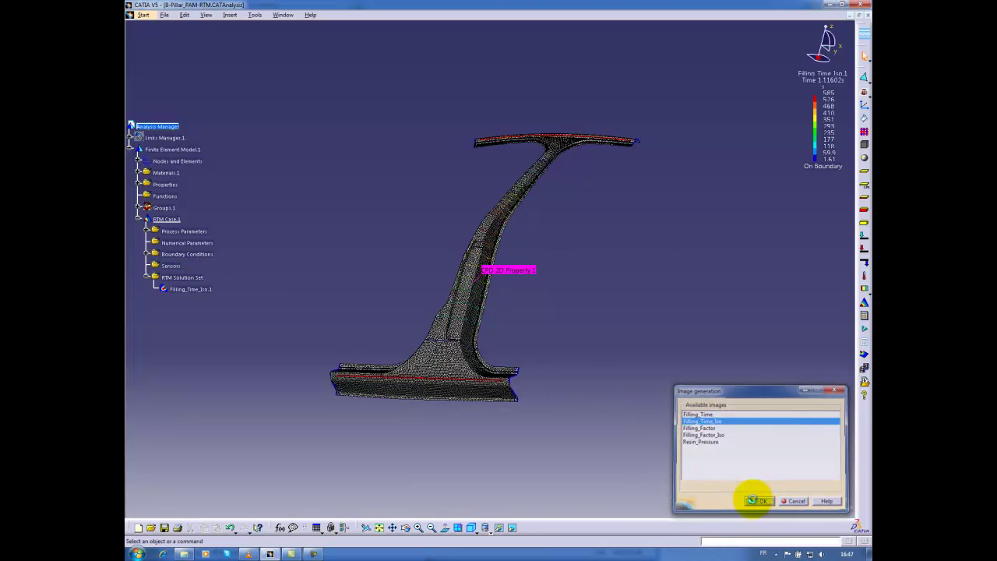
Display the filling-time map with shaded colour fill and rotate the B-pillar to face the view
{"action": "left_click", "coordinate": [488, 532]}
{"action": "left_click", "coordinate": [500, 513]}
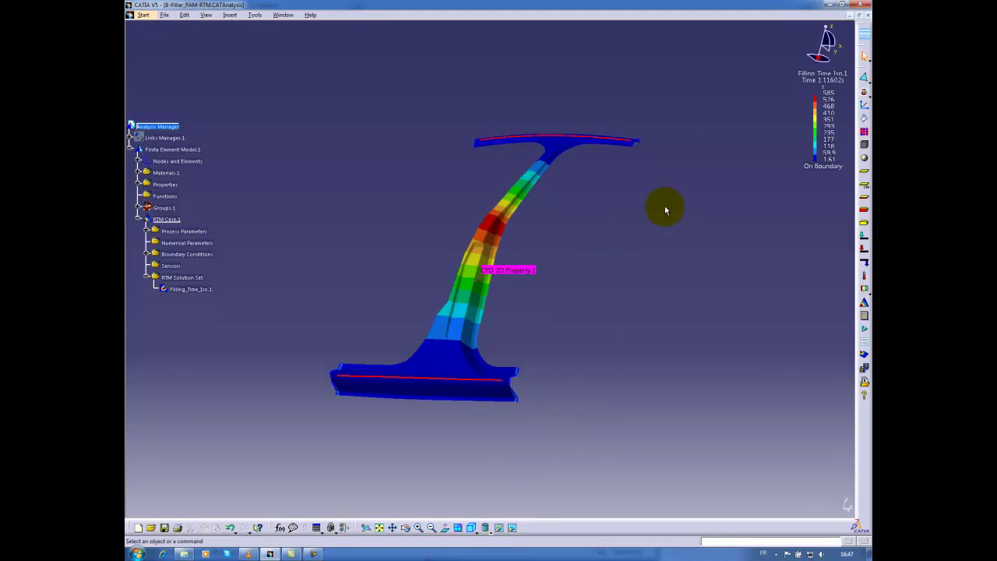
{"action": "left_click", "coordinate": [818, 92]}
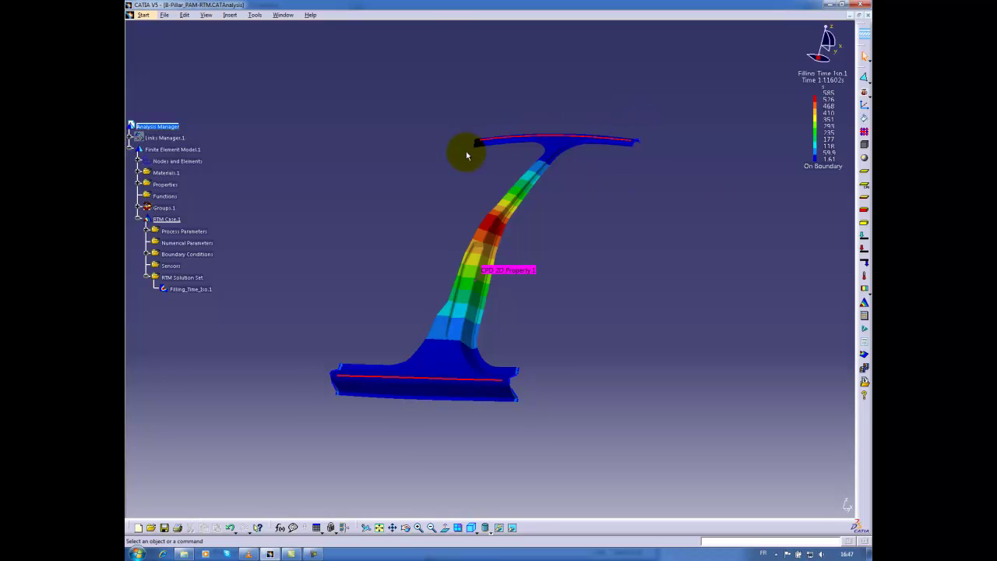
{"action": "middle_click_drag", "start_coordinate": [595, 272], "coordinate": [647, 293]}
Generate the Filling_Factor_Iso image from the RTM Solution Set and deactivate Filling_Time_Iso.1
{"action": "left_click", "coordinate": [865, 355]}
{"action": "left_click", "coordinate": [191, 279]}
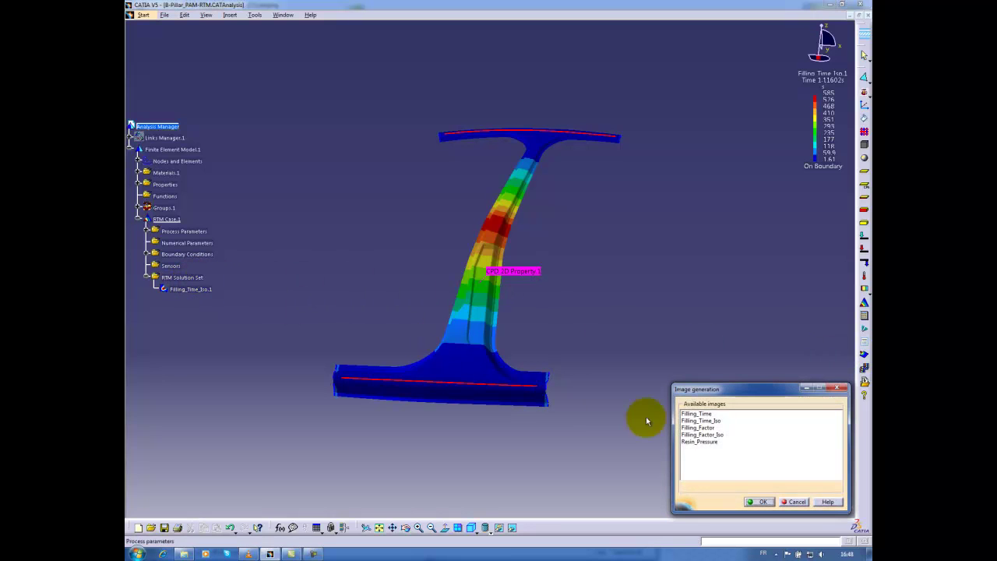
{"action": "left_click", "coordinate": [705, 434]}
{"action": "left_click", "coordinate": [755, 503]}
{"action": "right_click", "coordinate": [202, 289]}
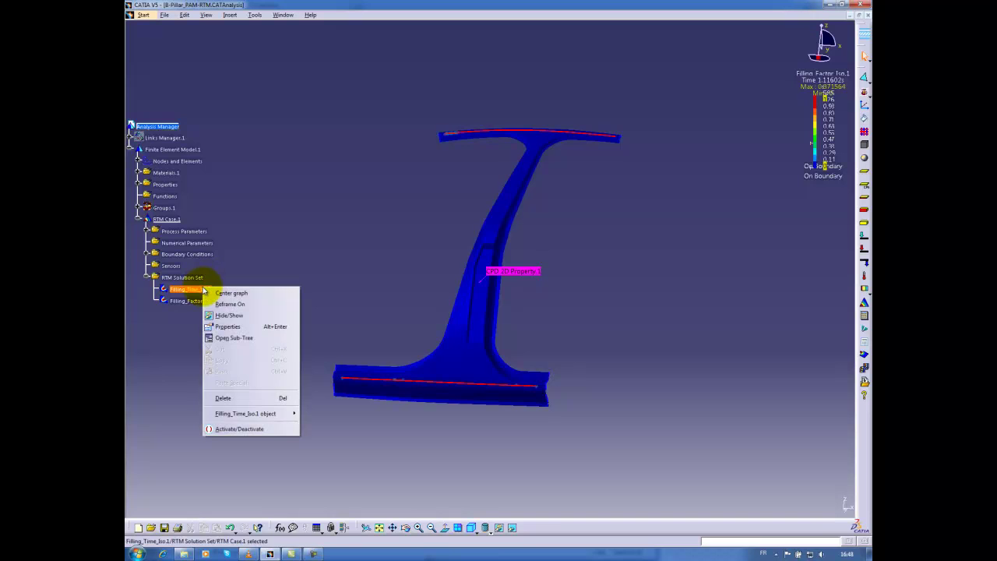
{"action": "left_click", "coordinate": [239, 427]}
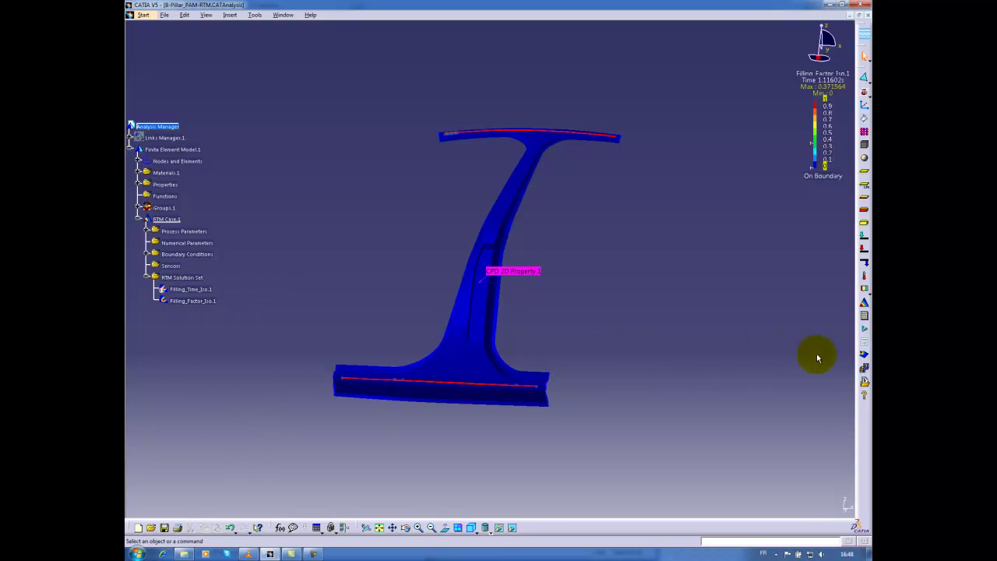
Animate the Filling_Factor_Iso.1 result to show the resin flow front advancing
{"action": "left_click", "coordinate": [863, 367]}
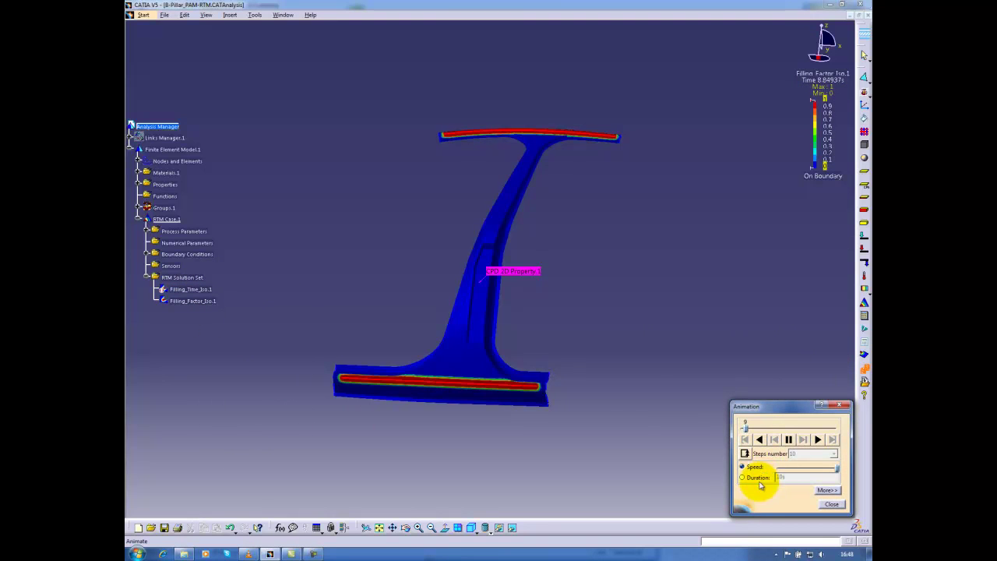